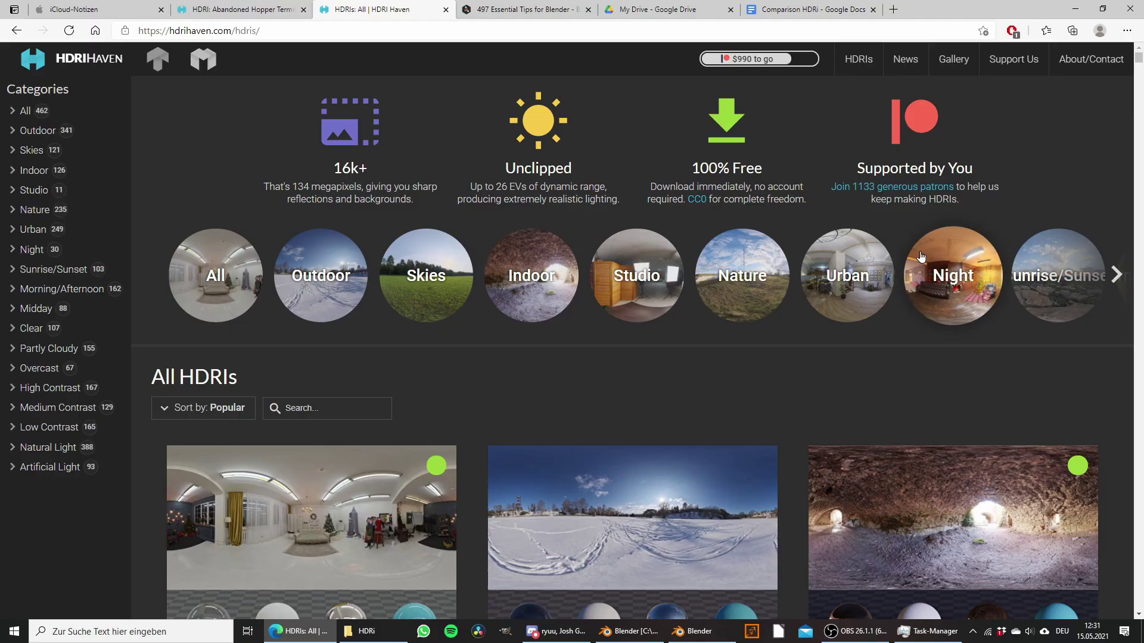
Browse down the HDRI Haven All HDRIs gallery past outdoor, indoor and night previews.
scroll(902, 259, down, 4)
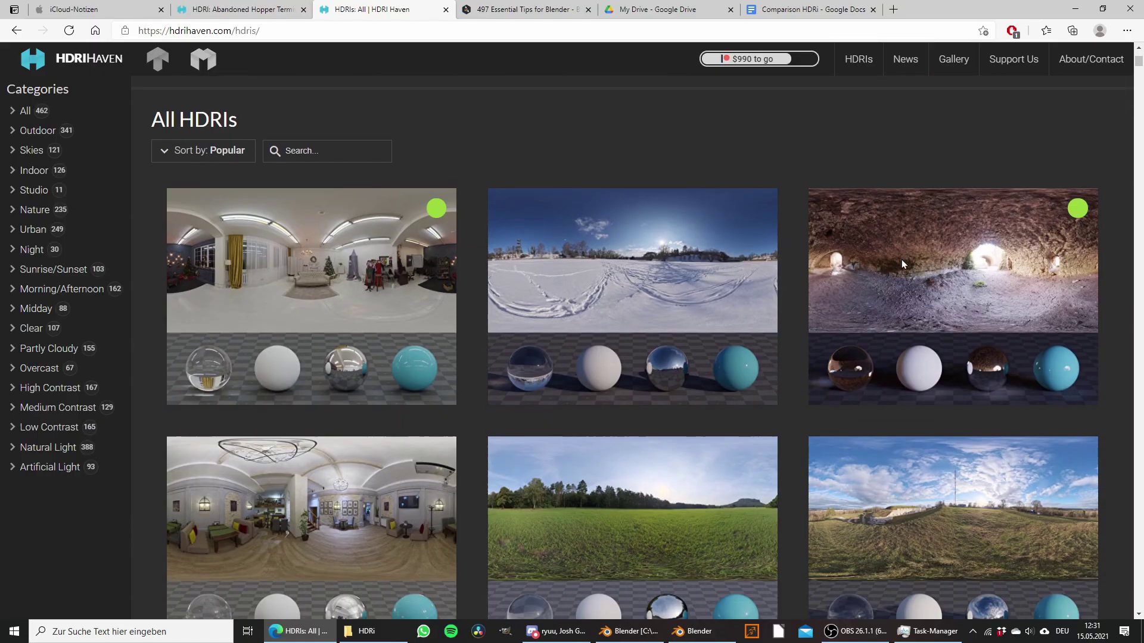
scroll(906, 260, down, 4)
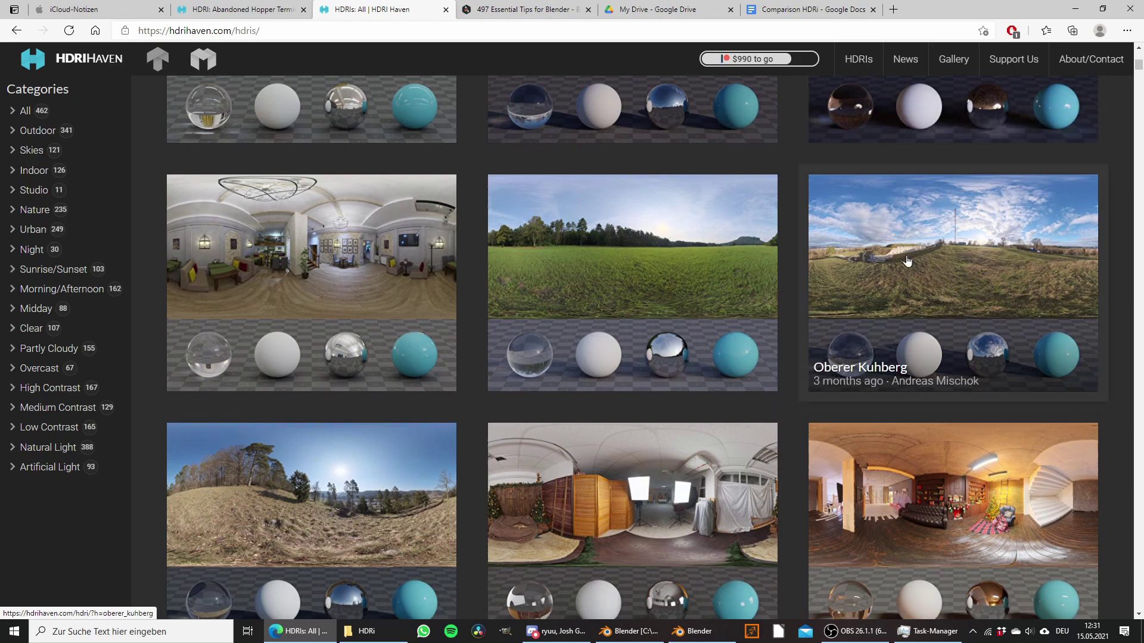
scroll(907, 260, down, 8)
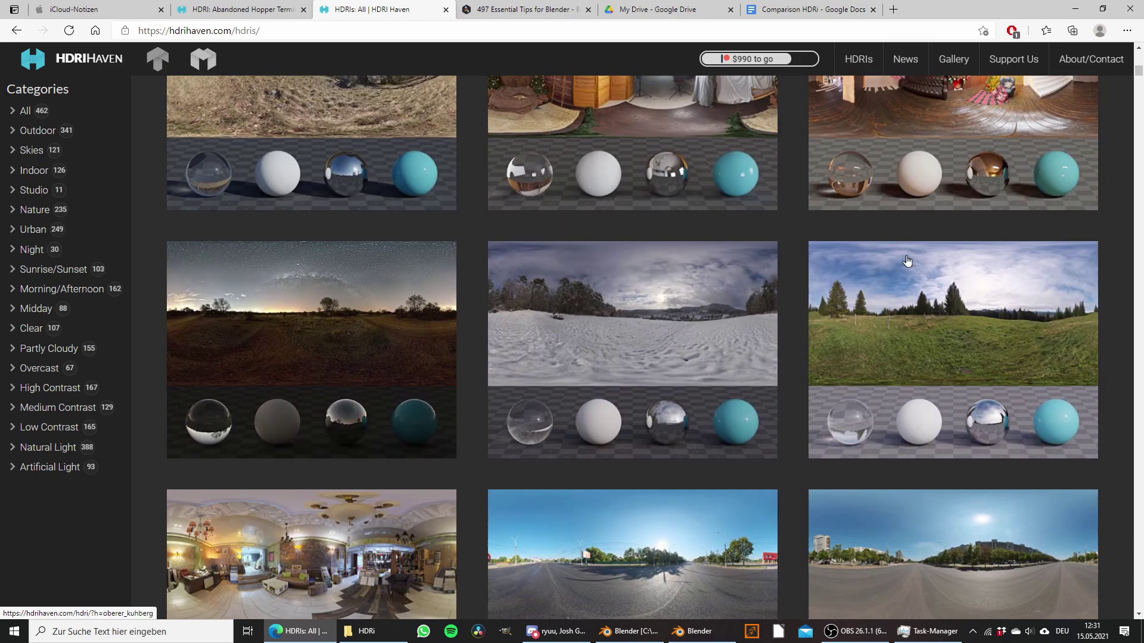
scroll(907, 261, down, 7)
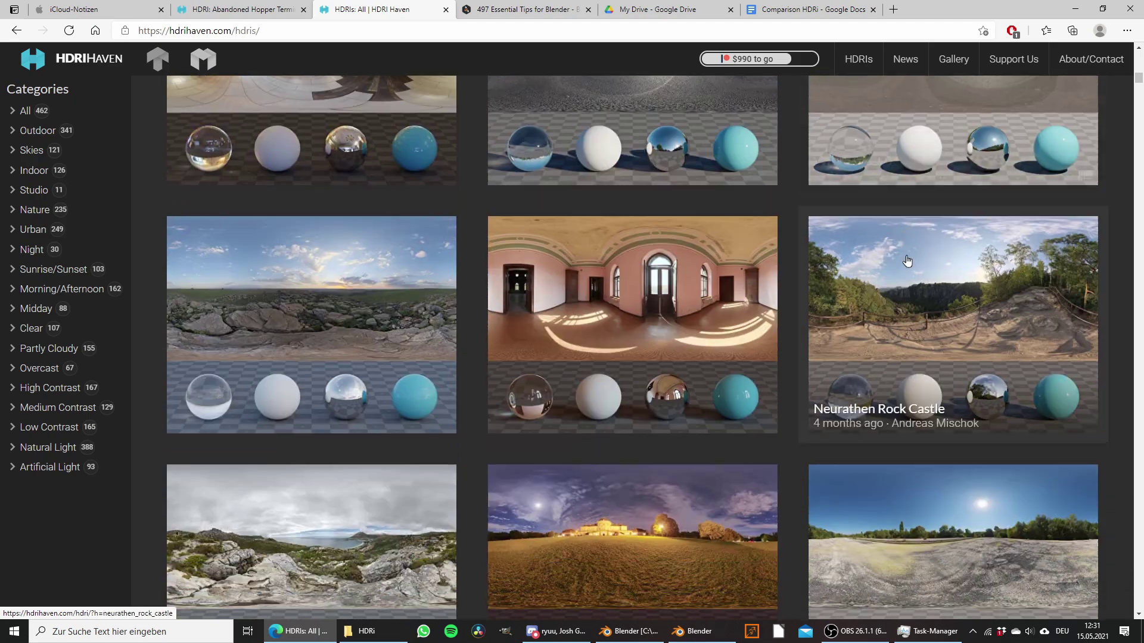
click(280, 37)
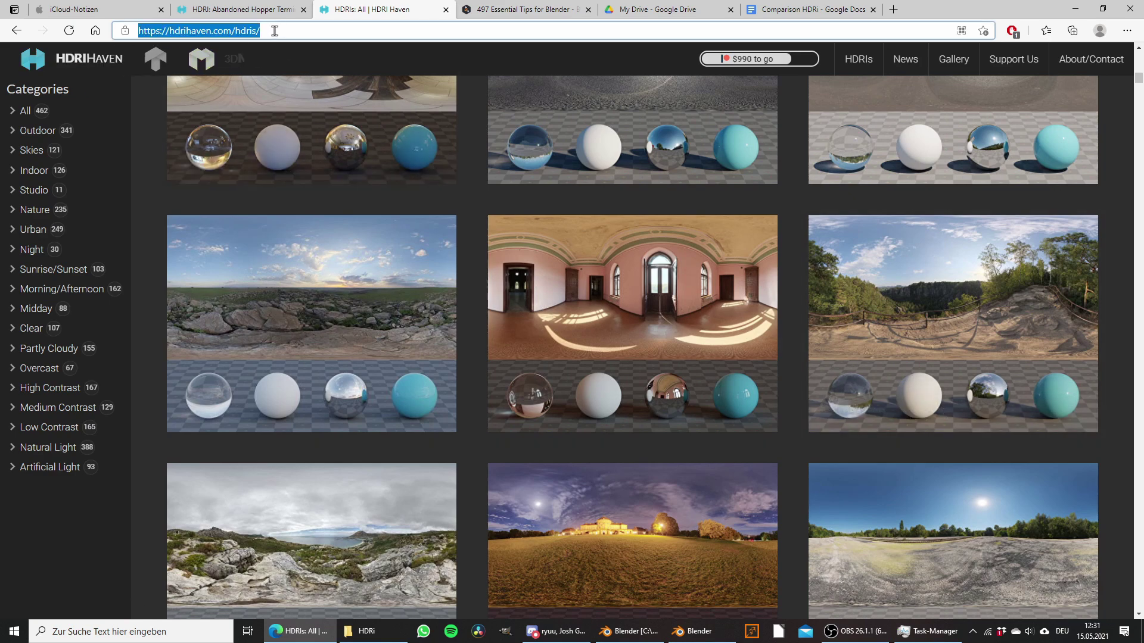
click(103, 548)
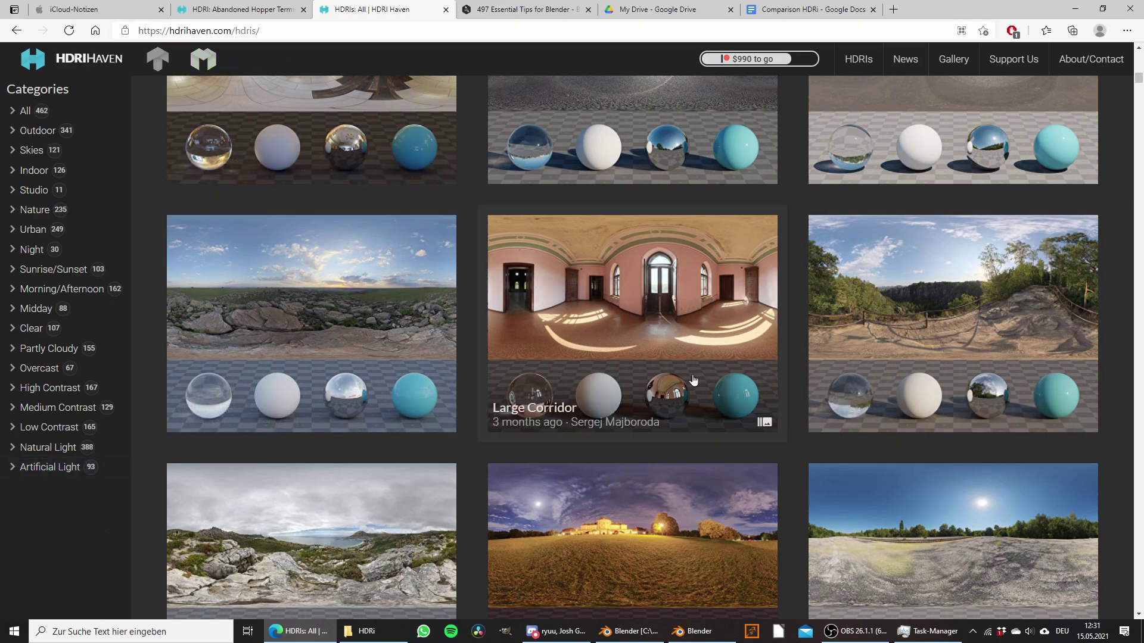
scroll(755, 334, down, 2)
scroll(754, 334, down, 3)
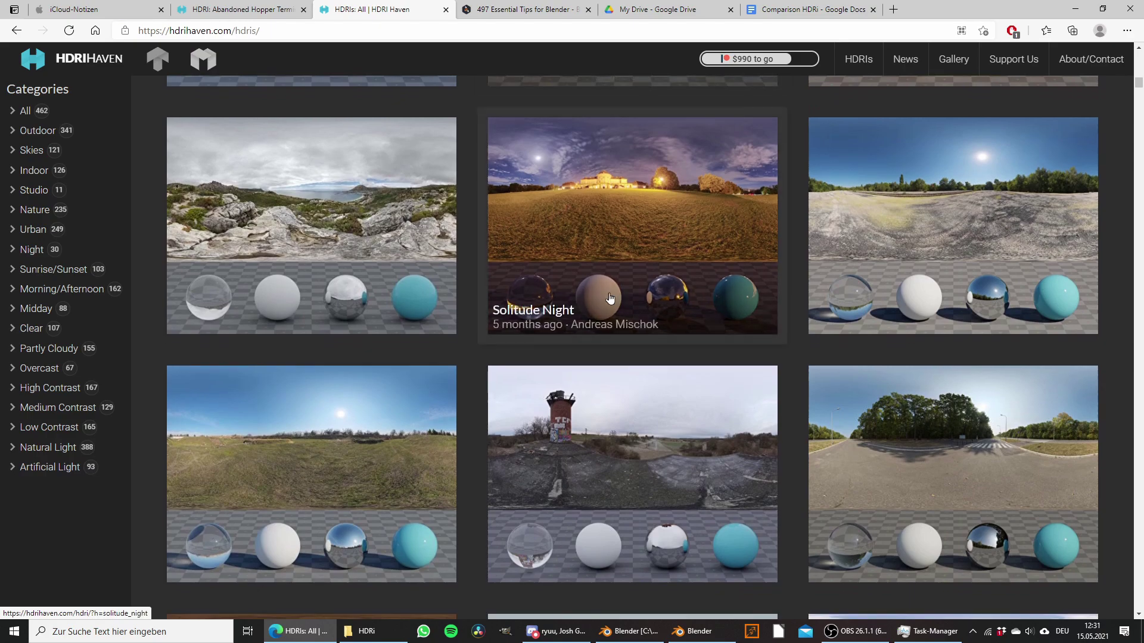
scroll(655, 453, down, 11)
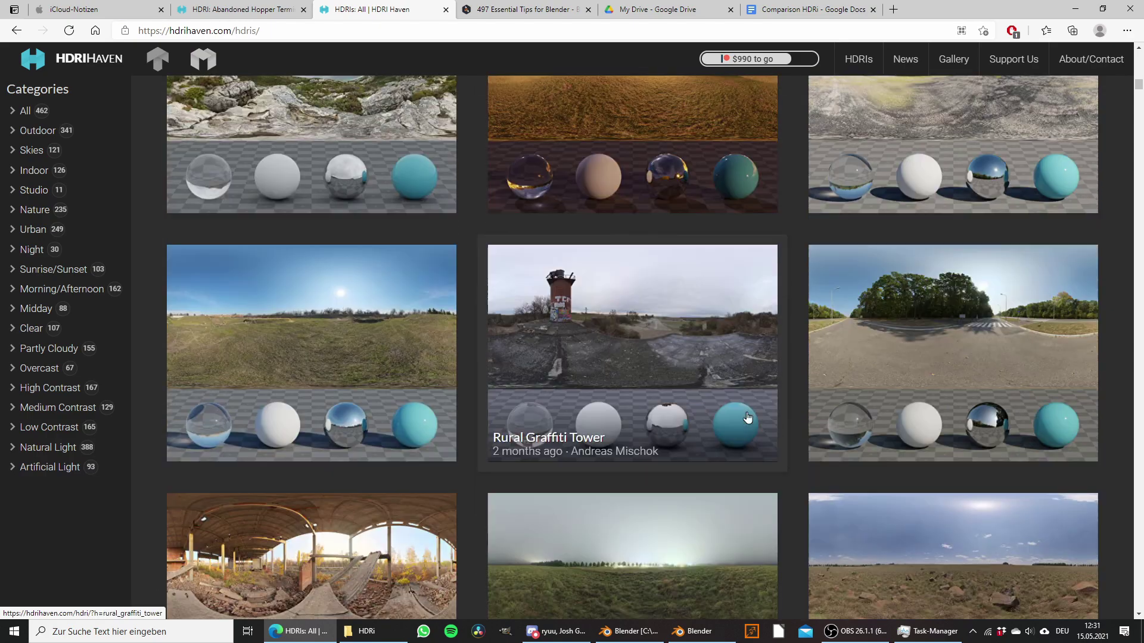
scroll(747, 416, down, 20)
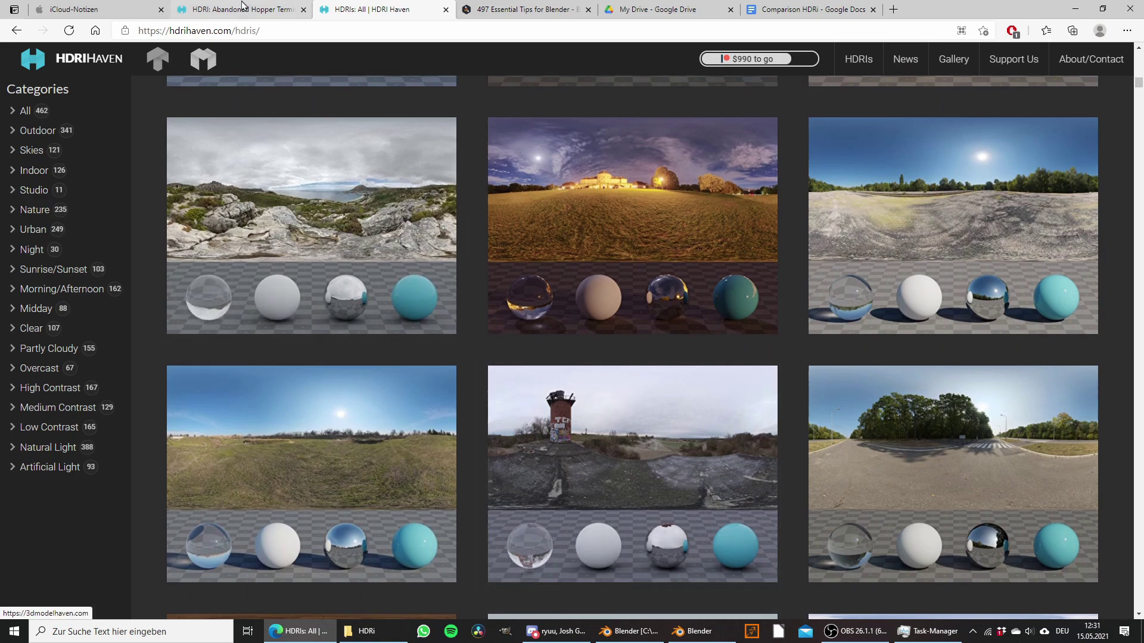
On the Abandoned Hopper Terminal 04 page, download the 1k HDR and review the 8k options.
click(242, 8)
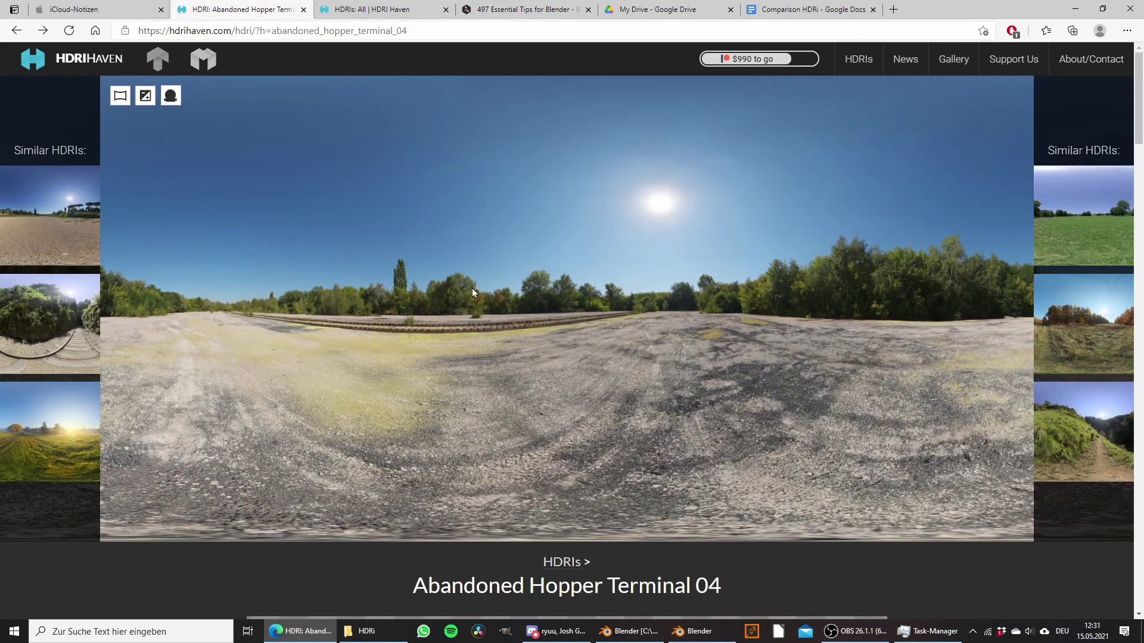
scroll(476, 294, down, 3)
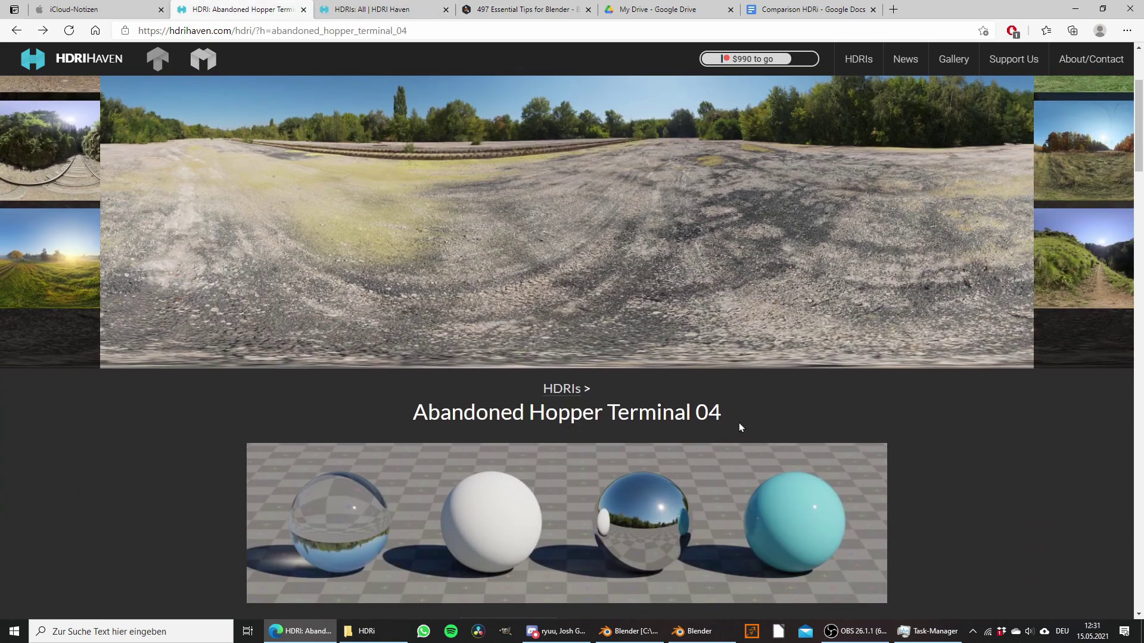
scroll(741, 427, up, 3)
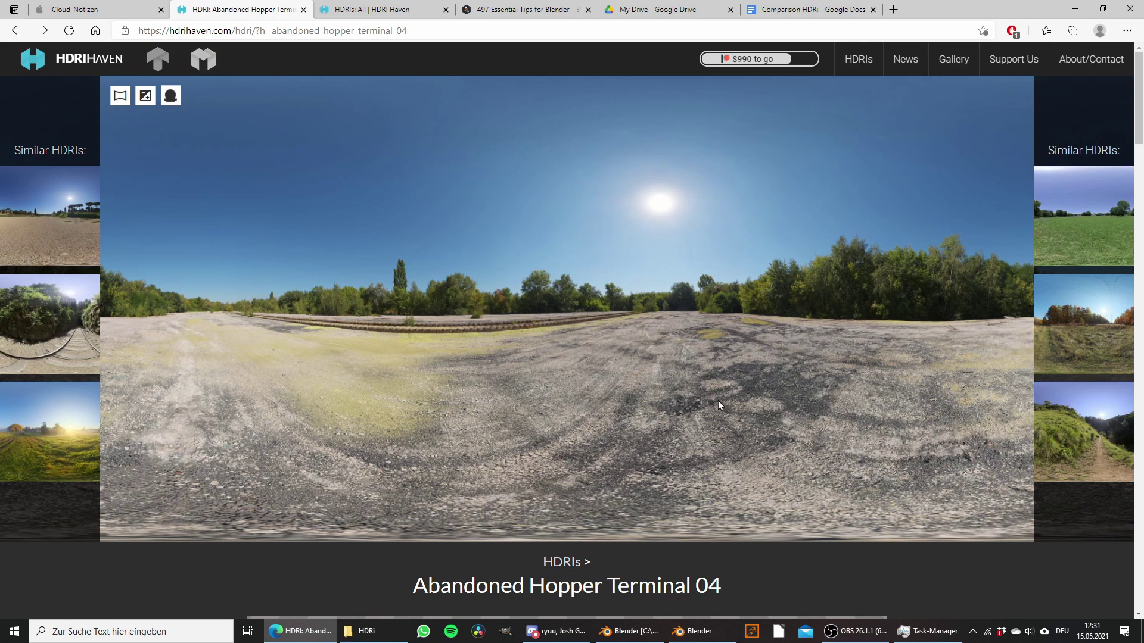
scroll(831, 196, down, 10)
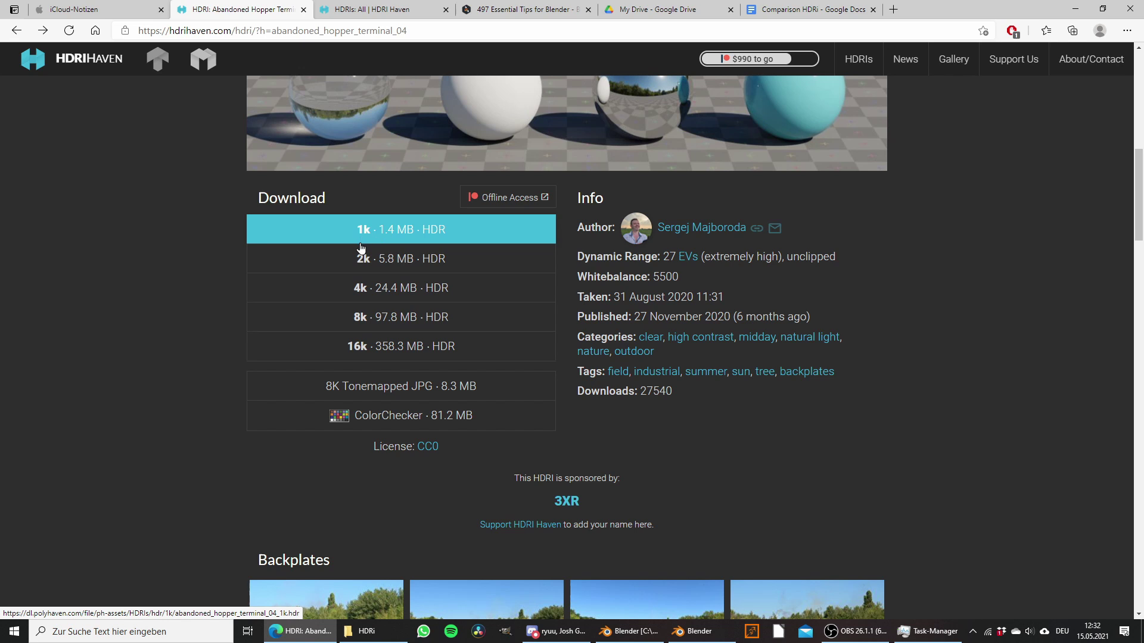
click(372, 233)
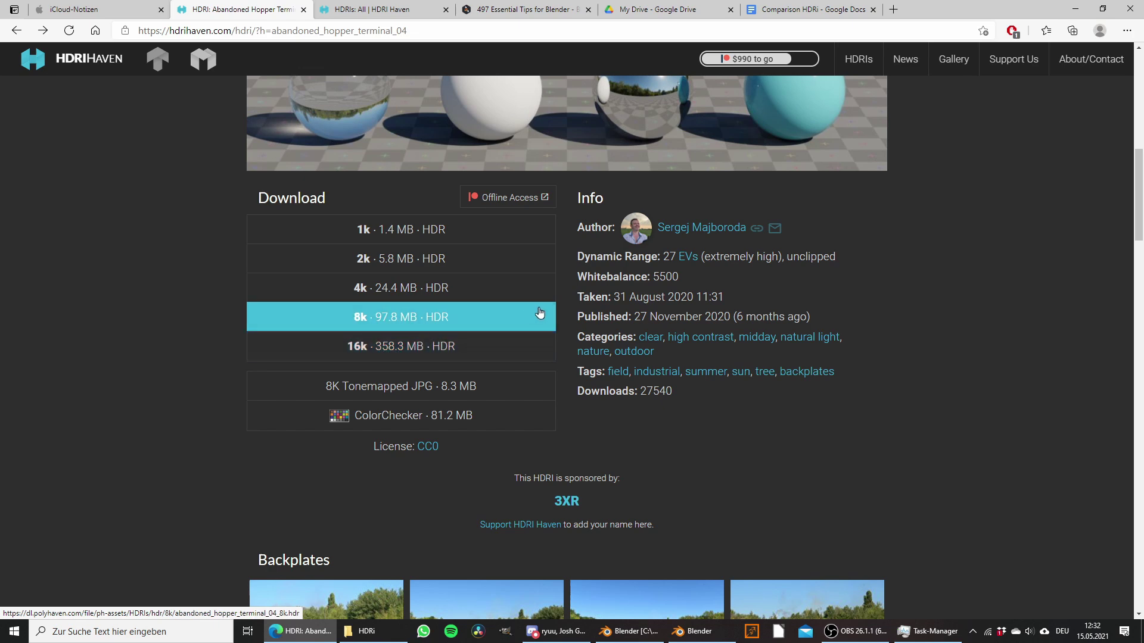
scroll(512, 334, up, 2)
scroll(512, 333, down, 2)
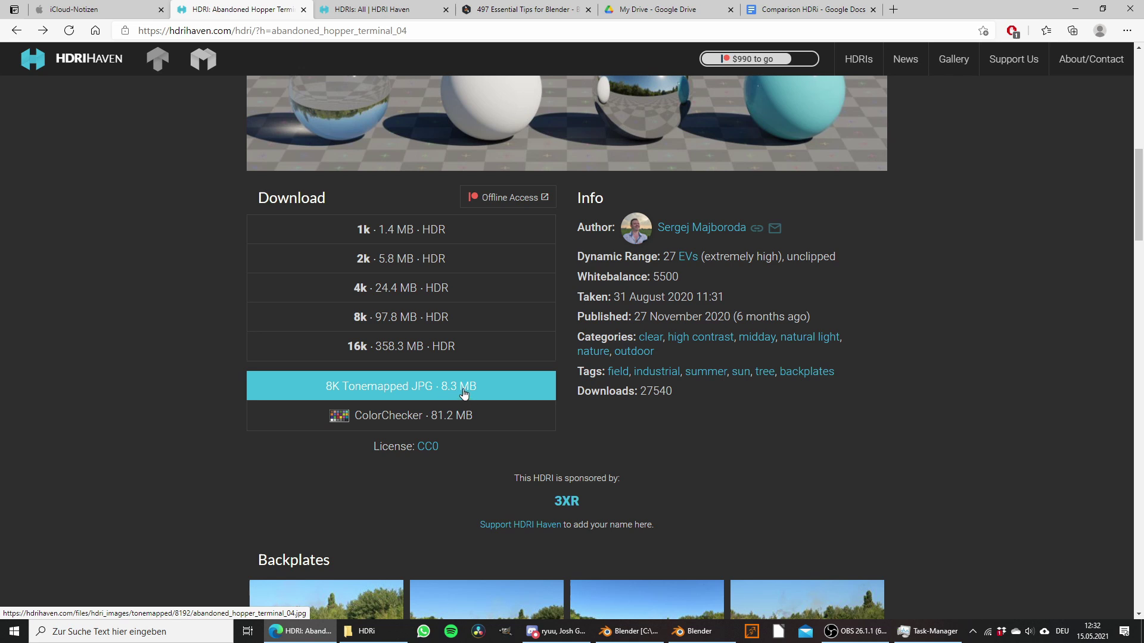
scroll(566, 398, up, 1)
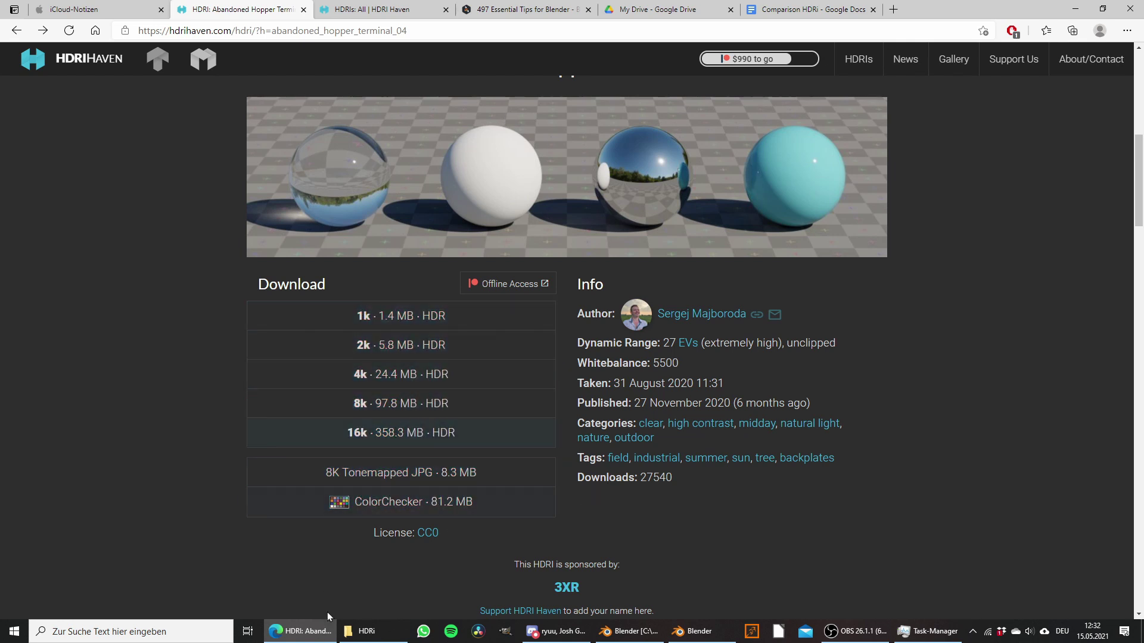
In the HDRi folder, inspect the 1k HDR, 8k HDR and 8k tonemapped JPG files.
click(378, 638)
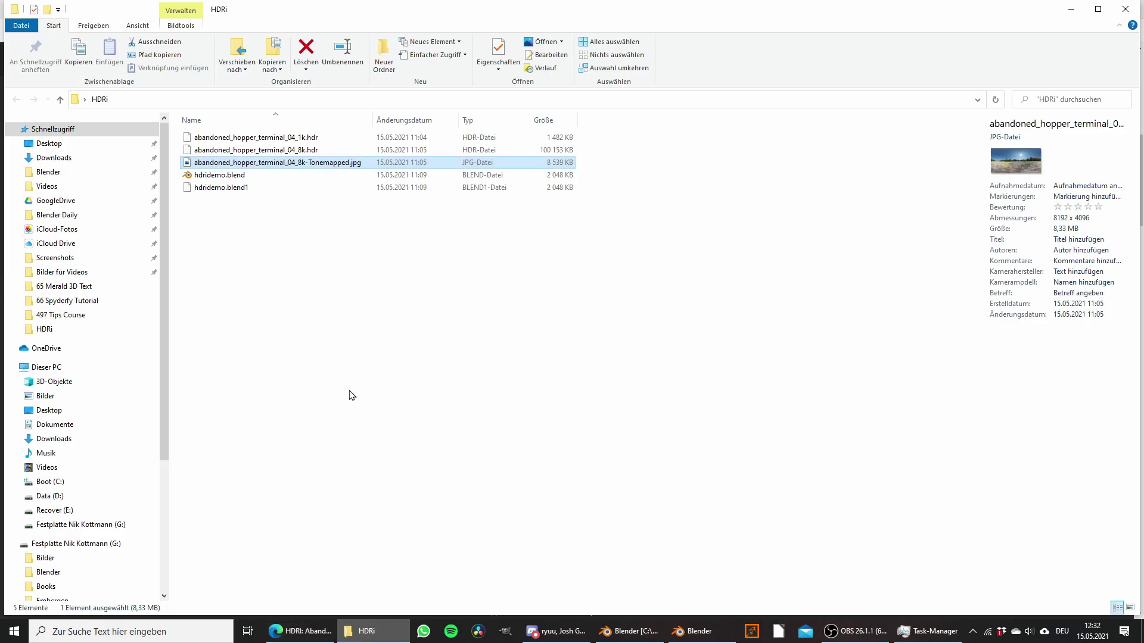
click(292, 138)
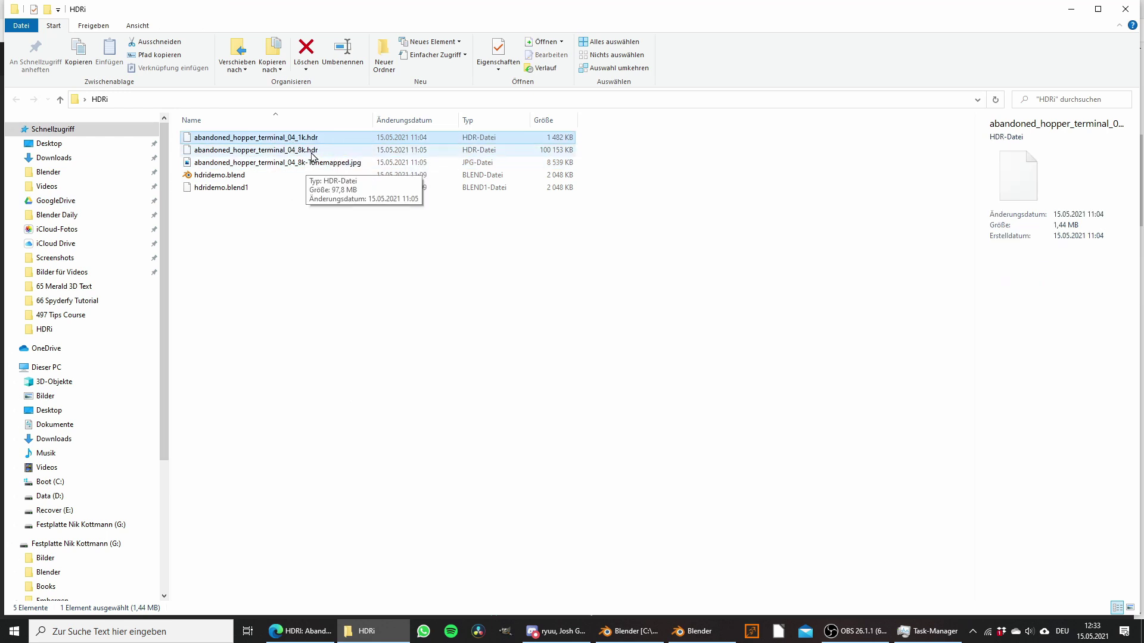
click(296, 152)
click(316, 164)
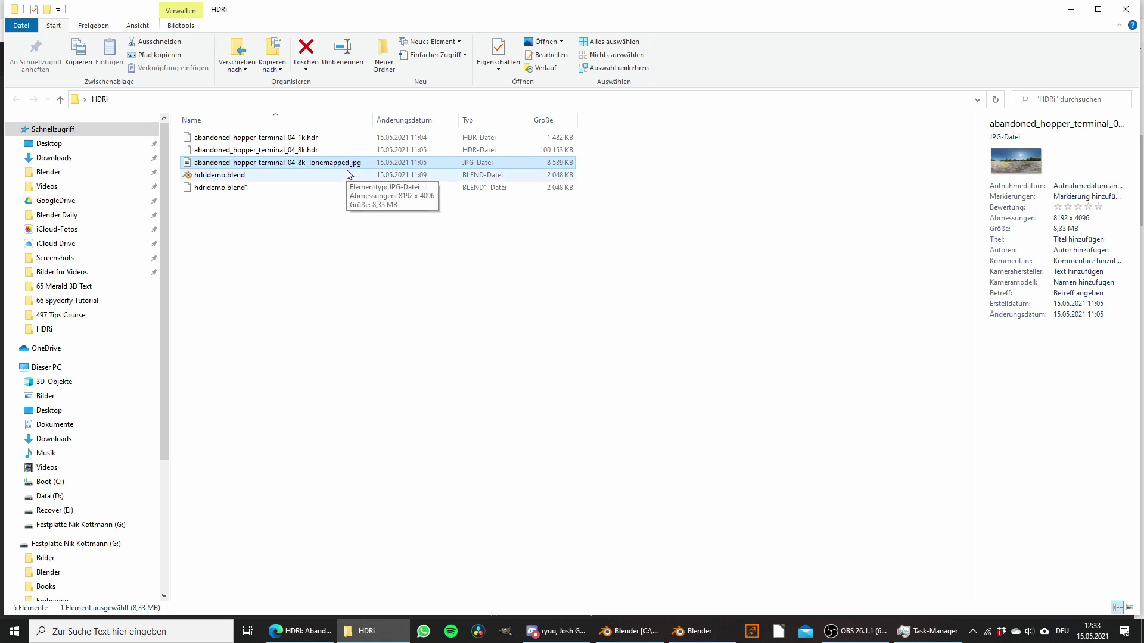
Make Blender fullscreen and turn the enlarged lower area into a Shader Editor showing the World nodes.
click(660, 629)
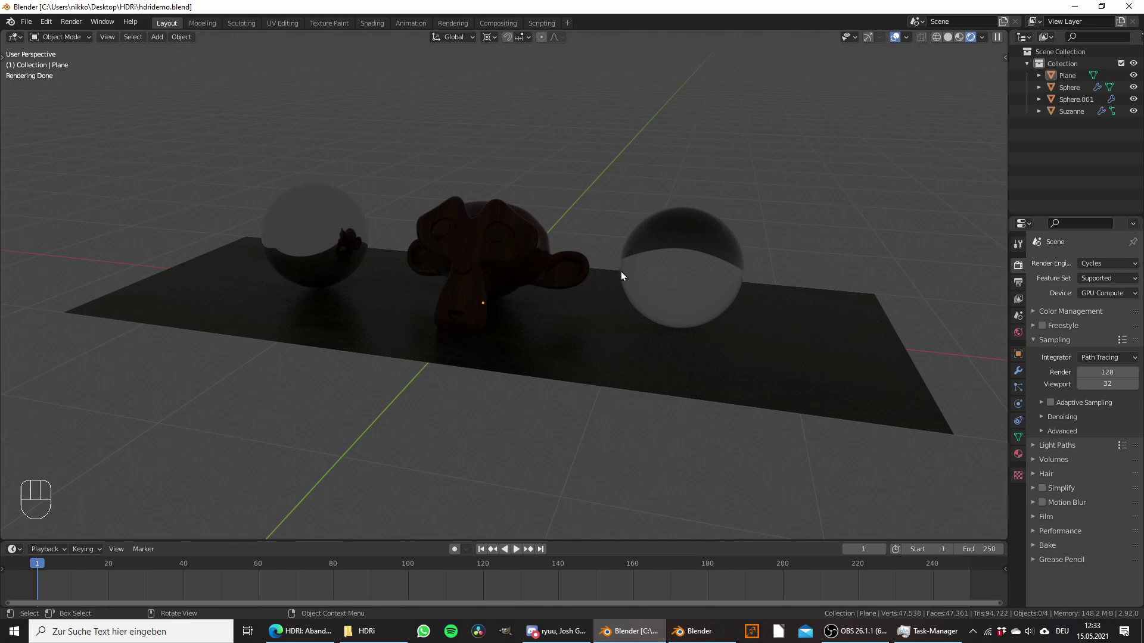
middle_drag(621, 271, 613, 288)
key(F11)
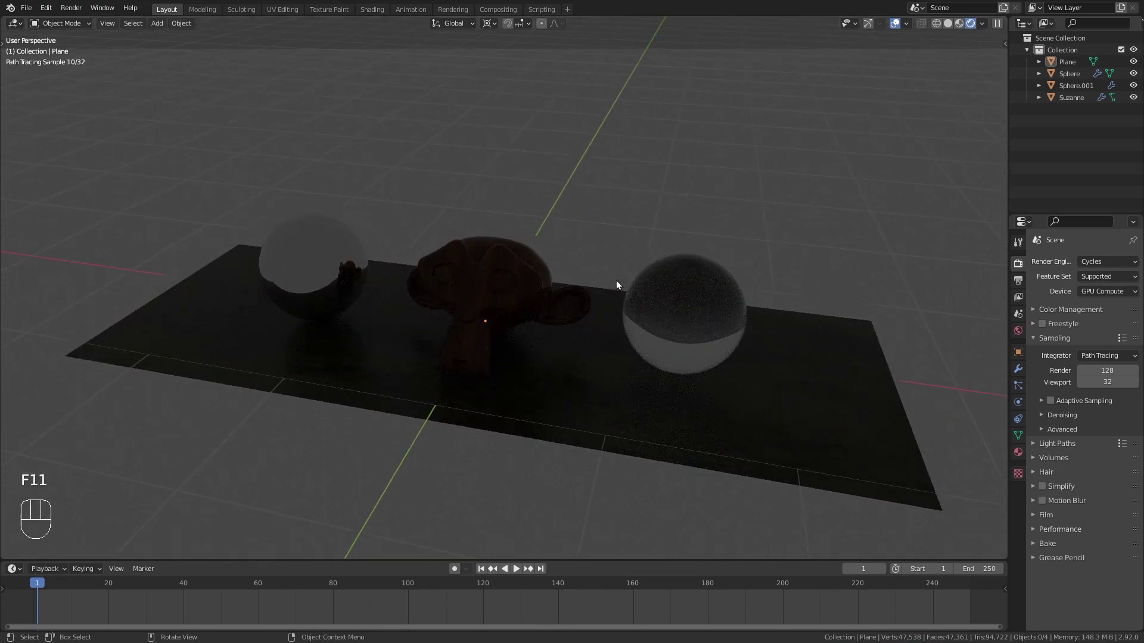
shift+middle_drag(632, 328, 631, 262)
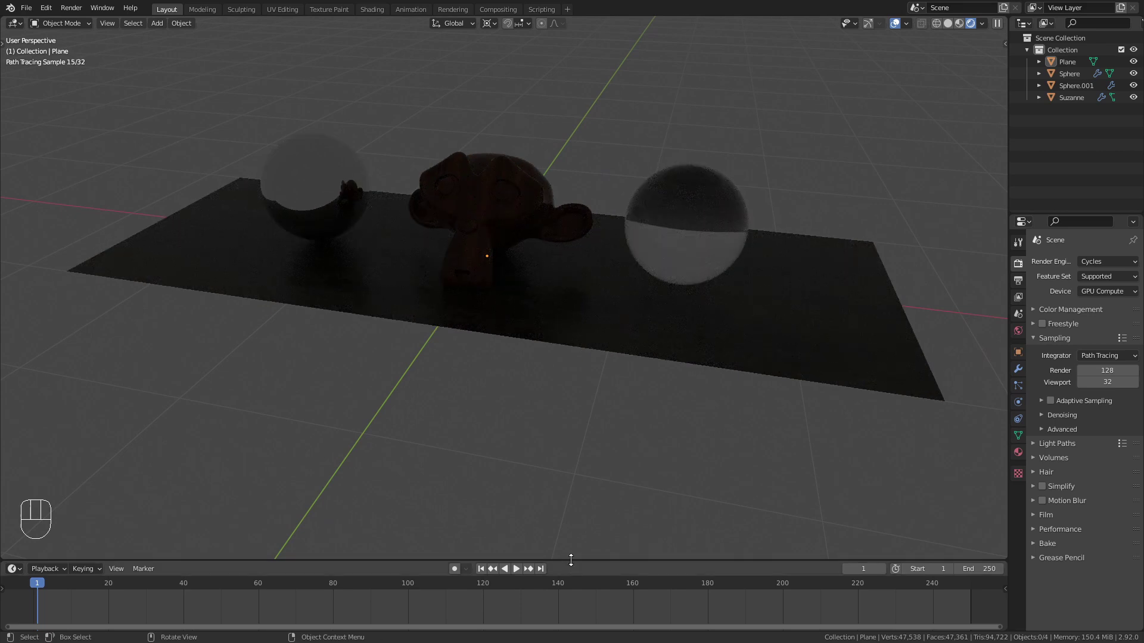
drag(567, 559, 51, 438)
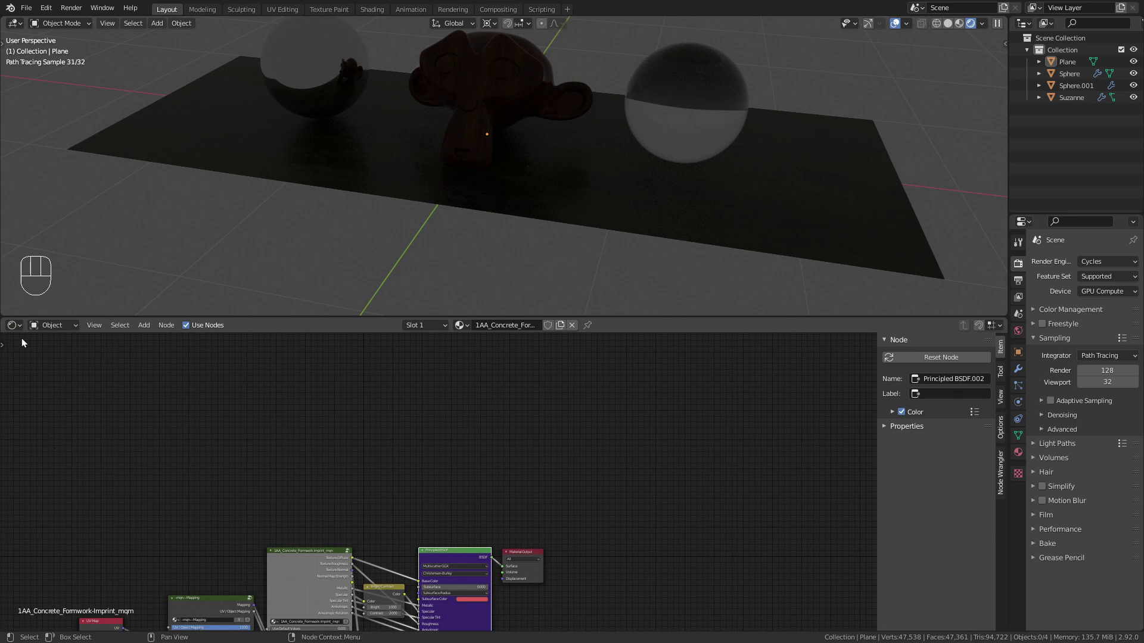
click(48, 327)
click(52, 353)
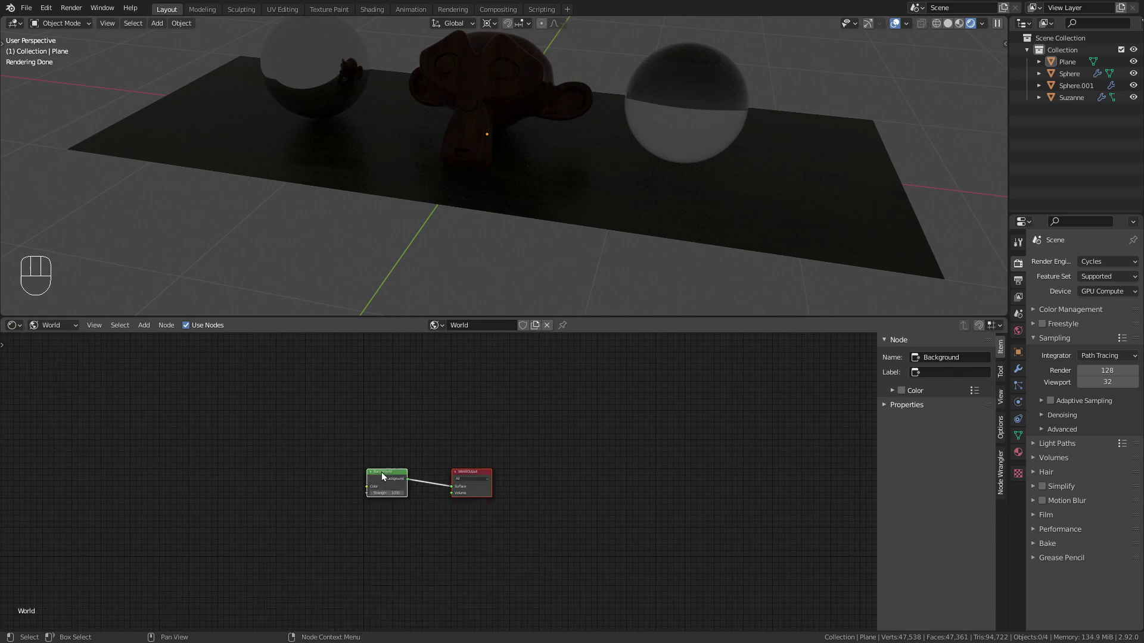
scroll(380, 456, up, 3)
middle_drag(378, 439, 569, 413)
key(n)
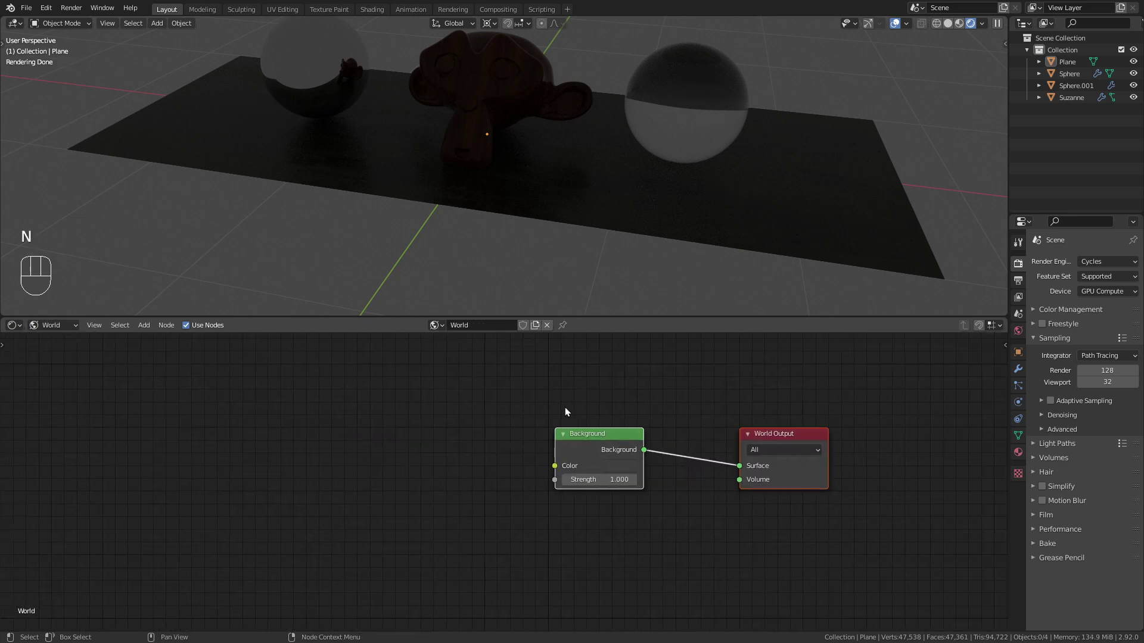
Add an Environment Texture node and link its Color to the Background Color input.
key(shift+a)
mouse_move(401, 439)
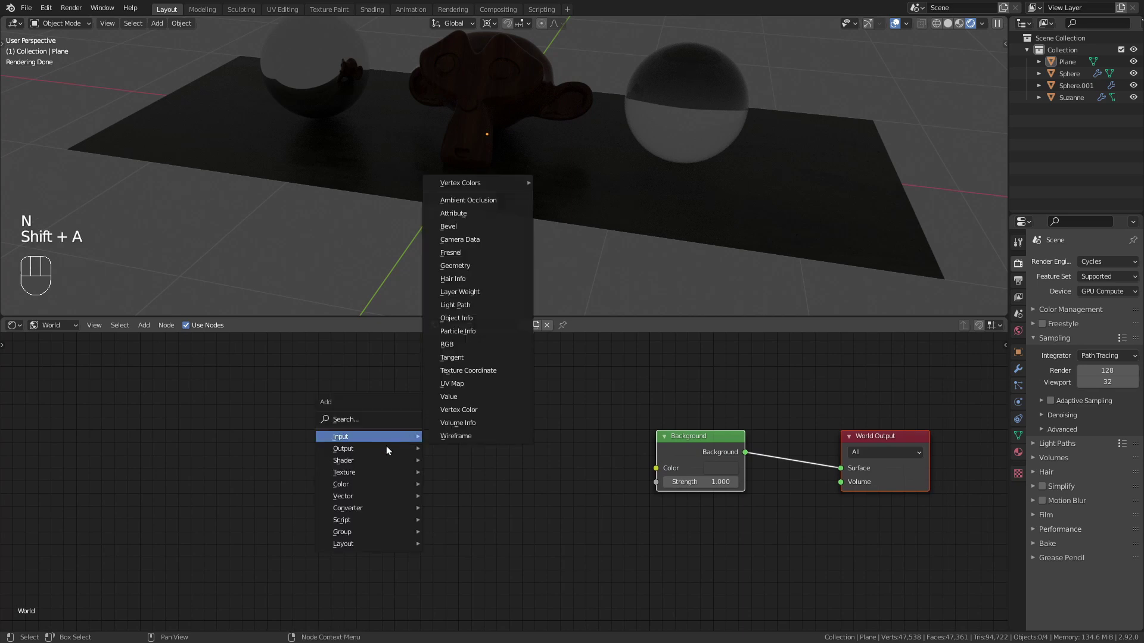
mouse_move(401, 472)
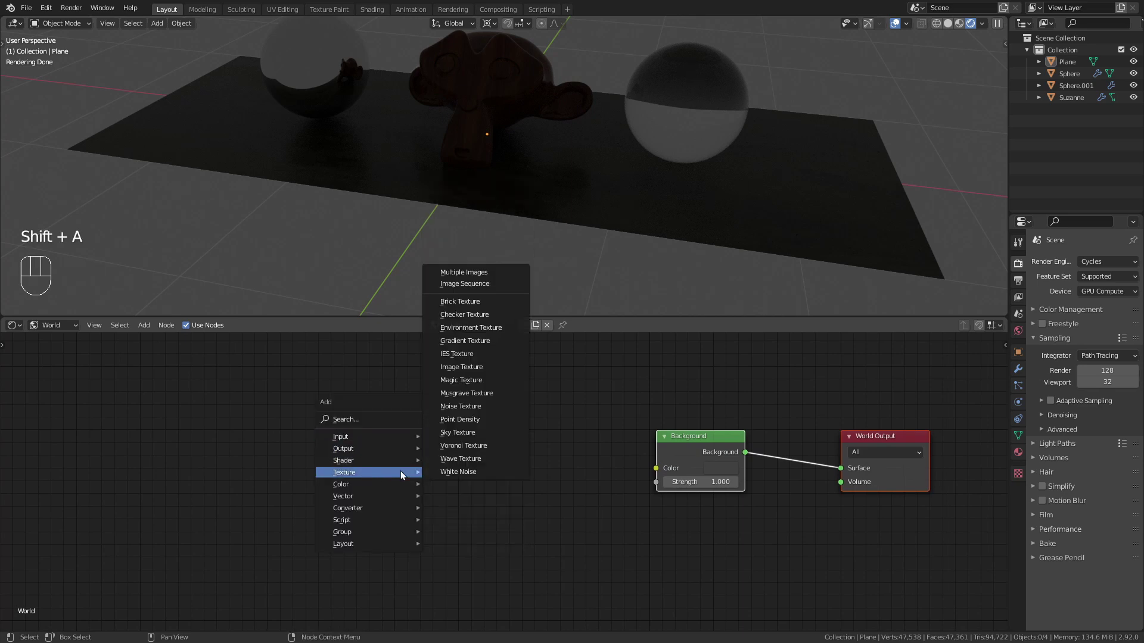
click(476, 327)
click(466, 435)
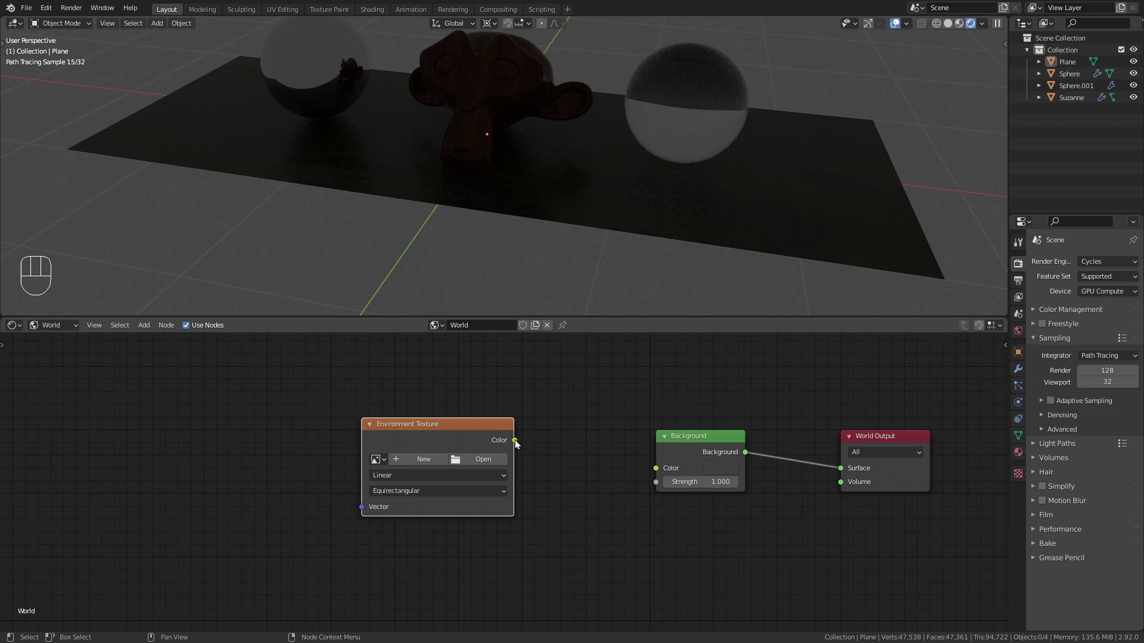
drag(515, 442, 663, 466)
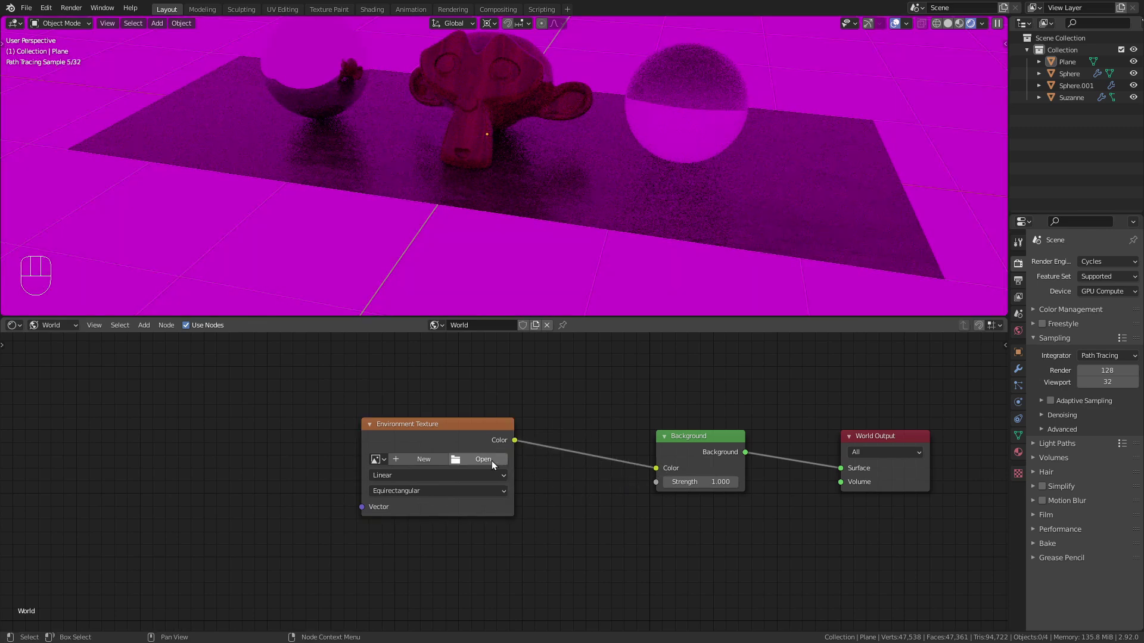
Load abandoned_hopper_terminal_04_1k.hdr into the Environment Texture and give the viewport more height.
click(491, 460)
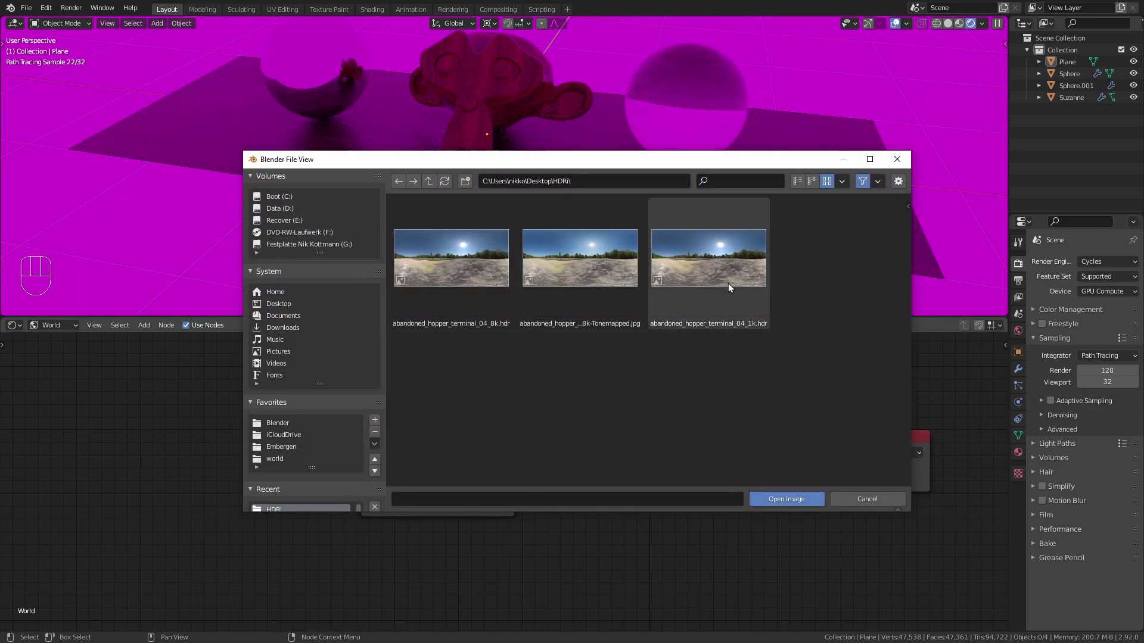
click(728, 282)
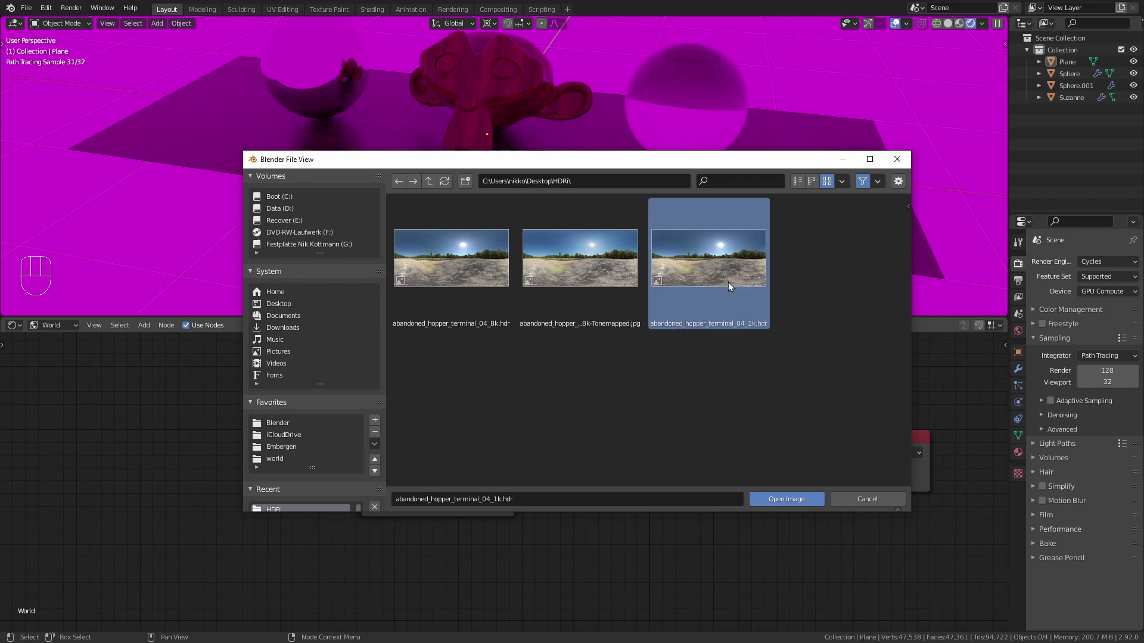
click(789, 500)
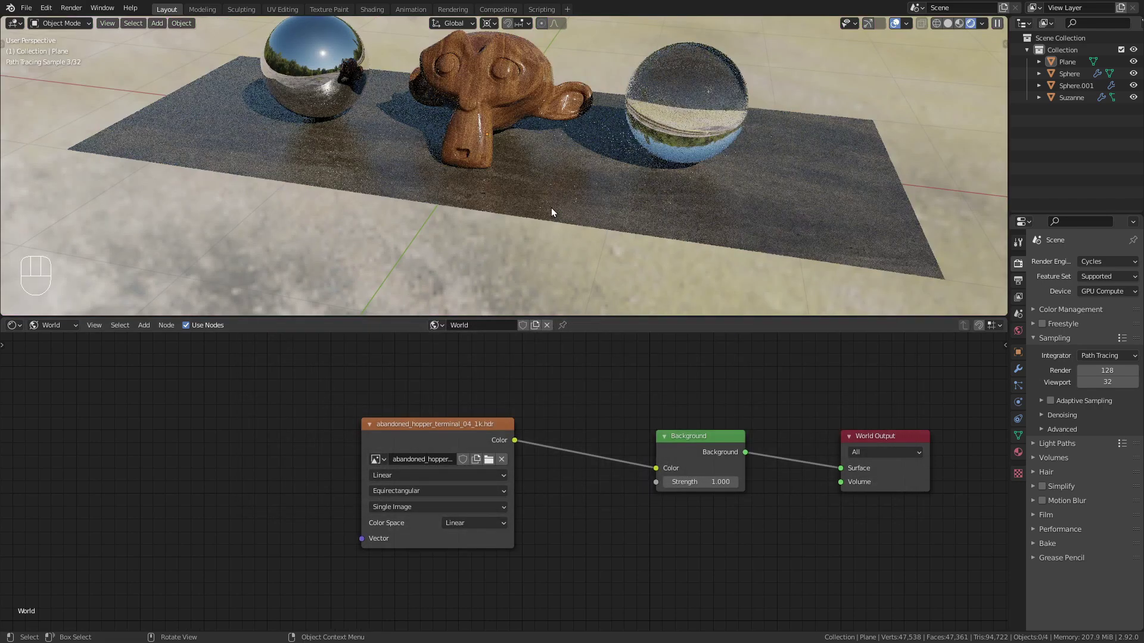
scroll(554, 200, down, 4)
middle_drag(556, 193, 577, 211)
drag(620, 317, 616, 446)
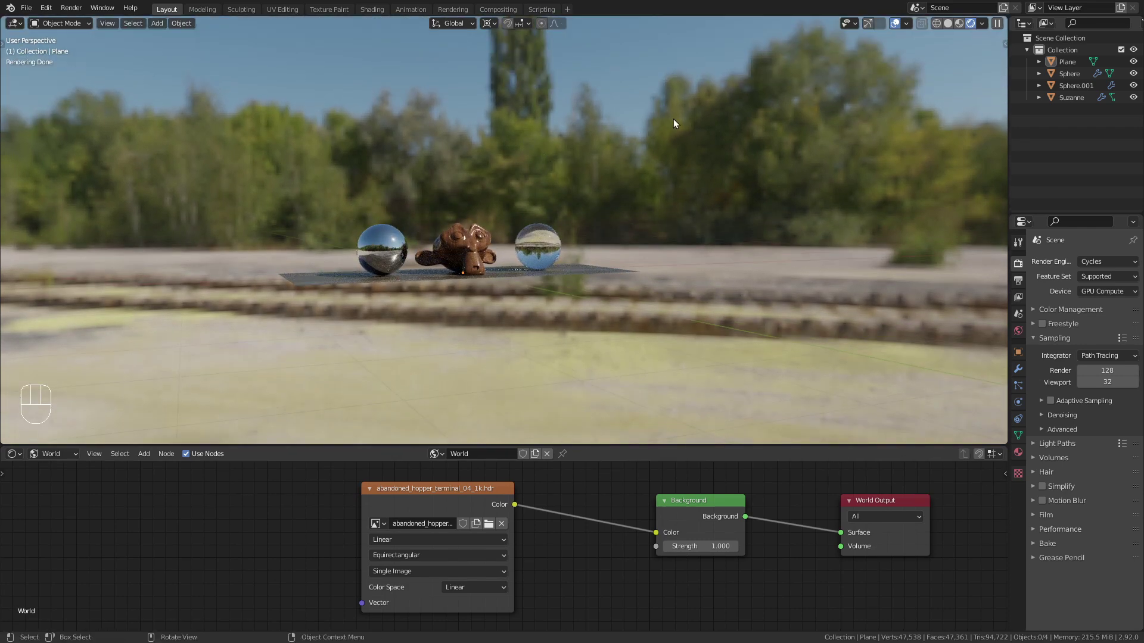
Orbit and zoom around the spheres and Suzanne to inspect the HDRI lighting.
middle_drag(616, 239, 577, 263)
scroll(503, 271, up, 5)
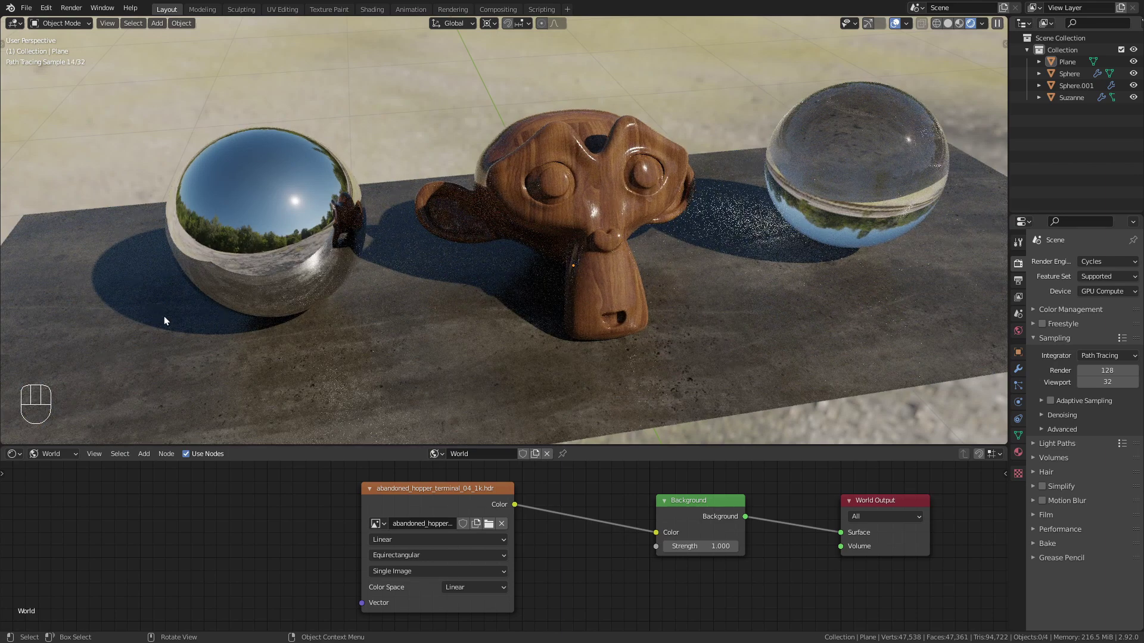
middle_drag(556, 326, 491, 302)
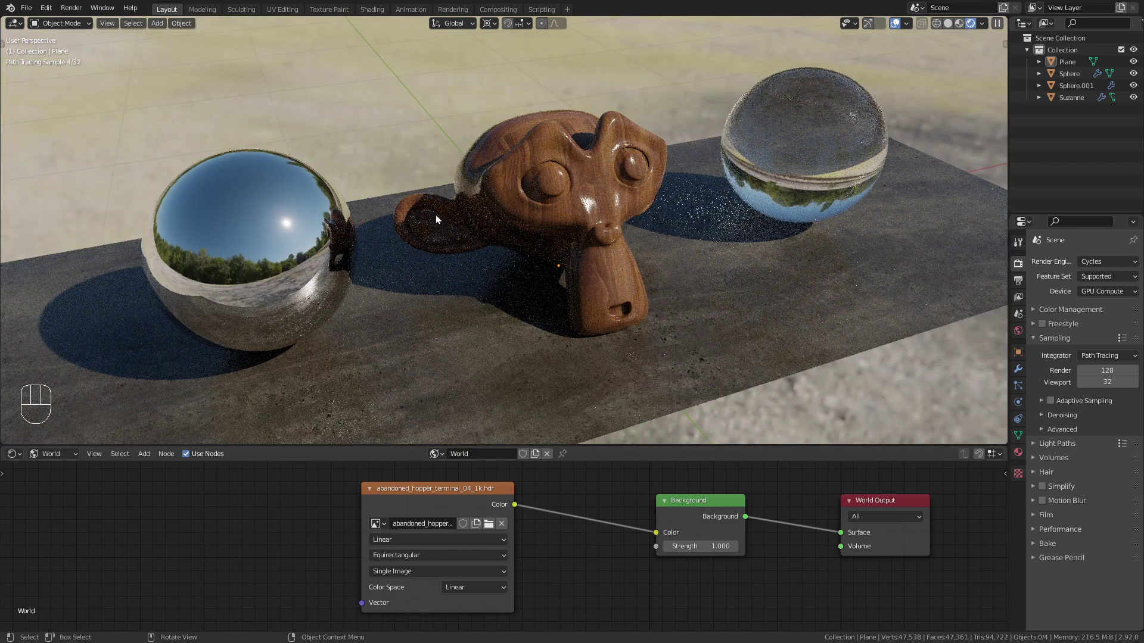
middle_drag(630, 254, 685, 274)
middle_drag(614, 257, 571, 264)
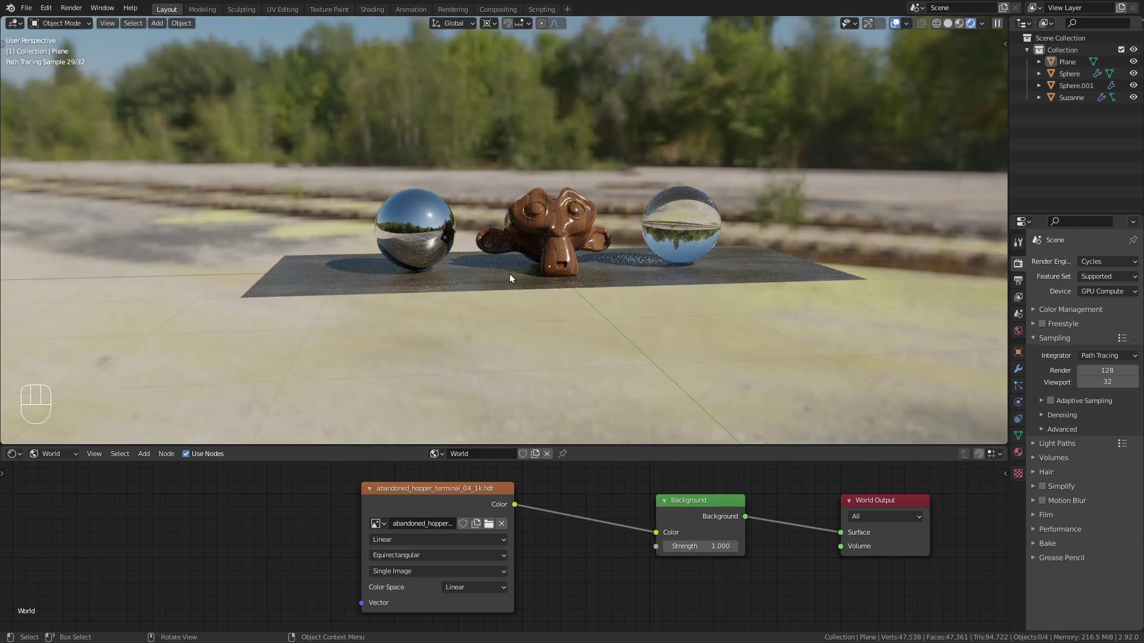
scroll(513, 267, up, 4)
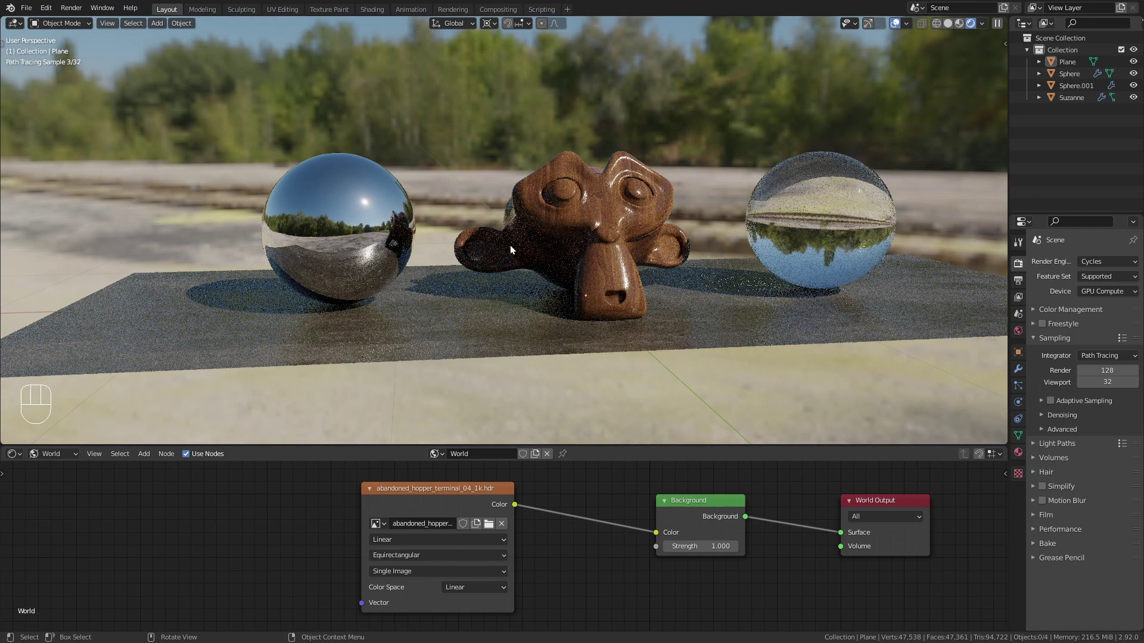
middle_drag(510, 245, 621, 222)
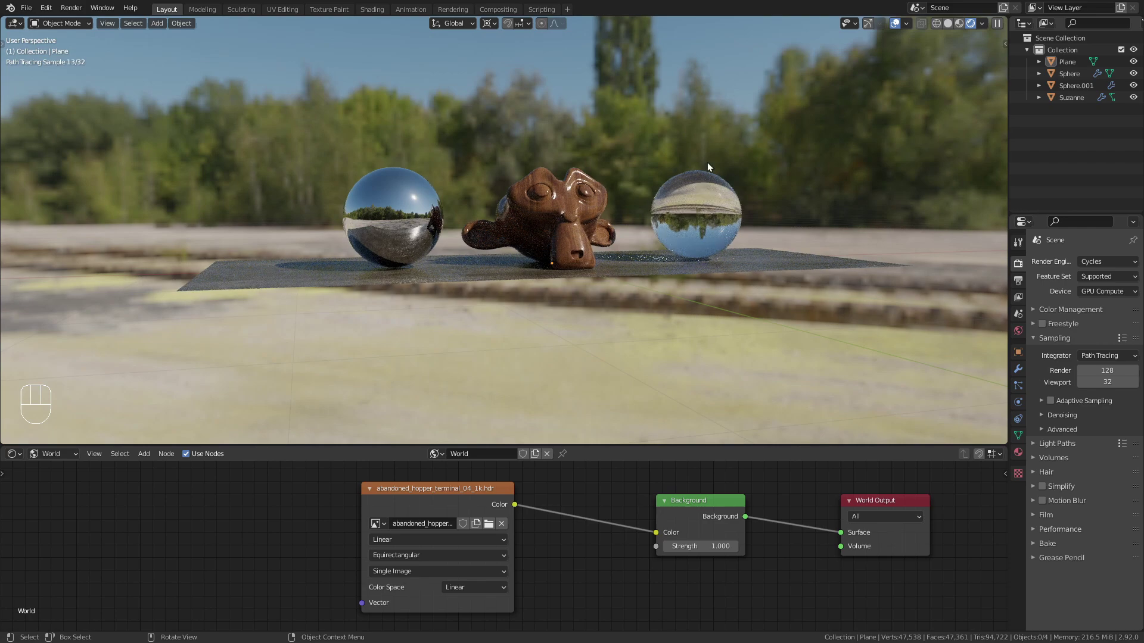
scroll(682, 166, up, 2)
shift+middle_drag(652, 171, 649, 195)
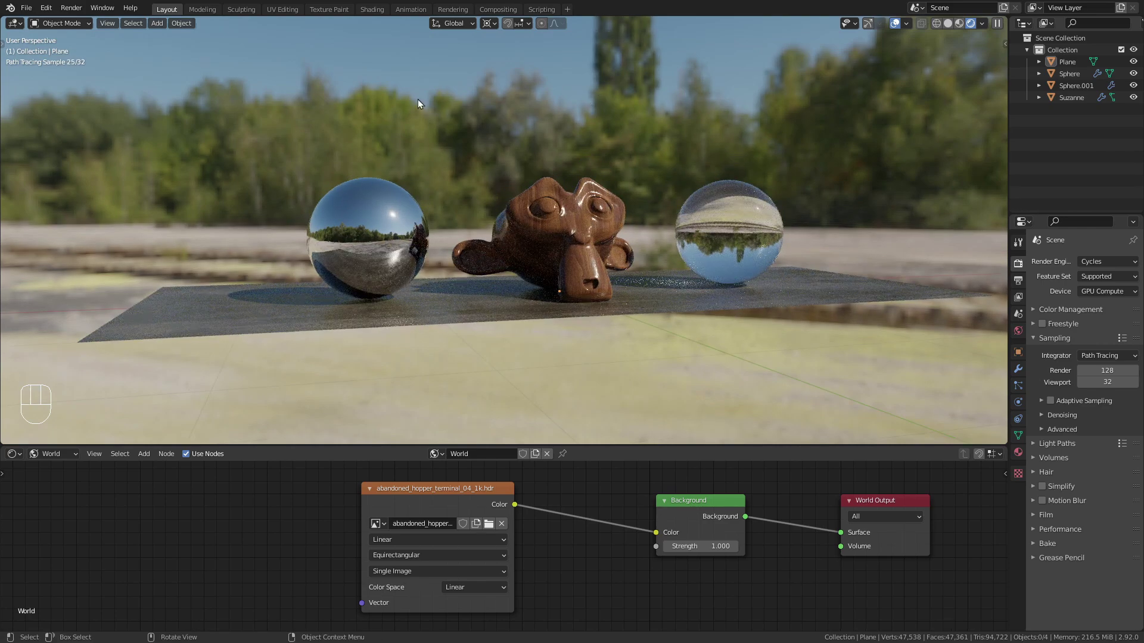
middle_drag(546, 310, 542, 235)
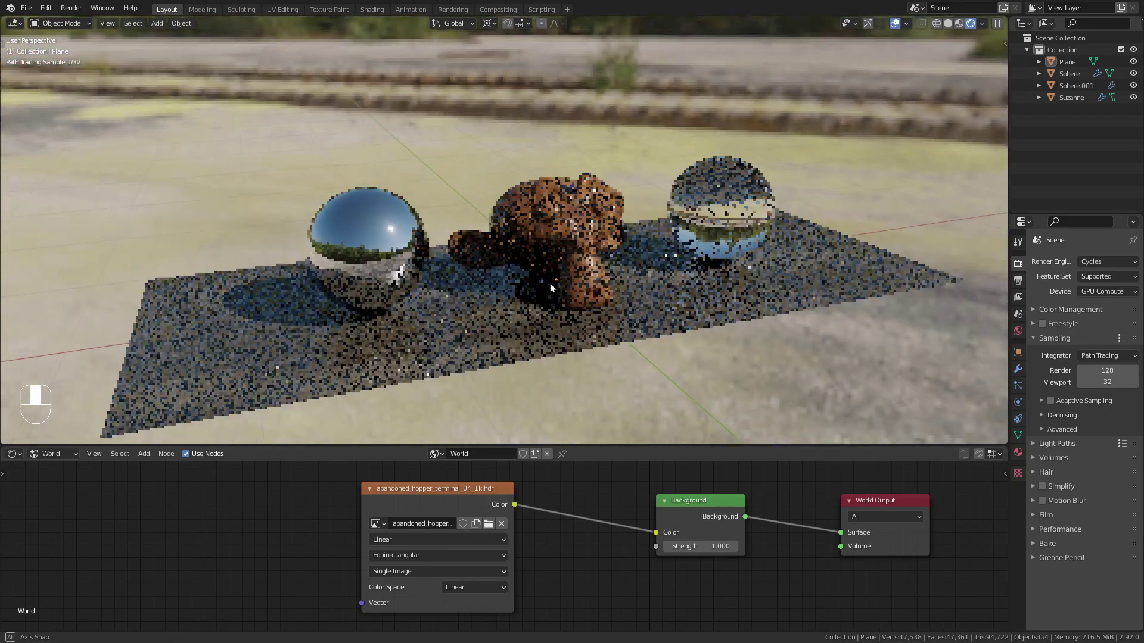
scroll(517, 313, up, 4)
scroll(517, 313, down, 4)
middle_drag(564, 292, 528, 365)
Replace the environment image with abandoned_hopper_terminal_04_8k.hdr.
click(489, 523)
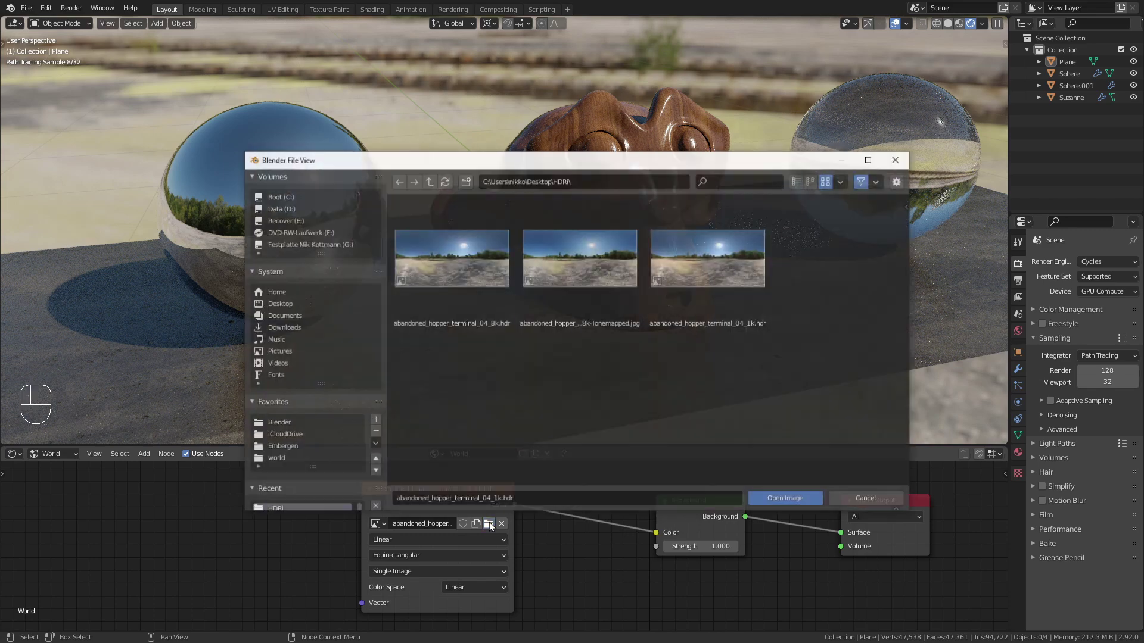
drag(599, 164, 515, 386)
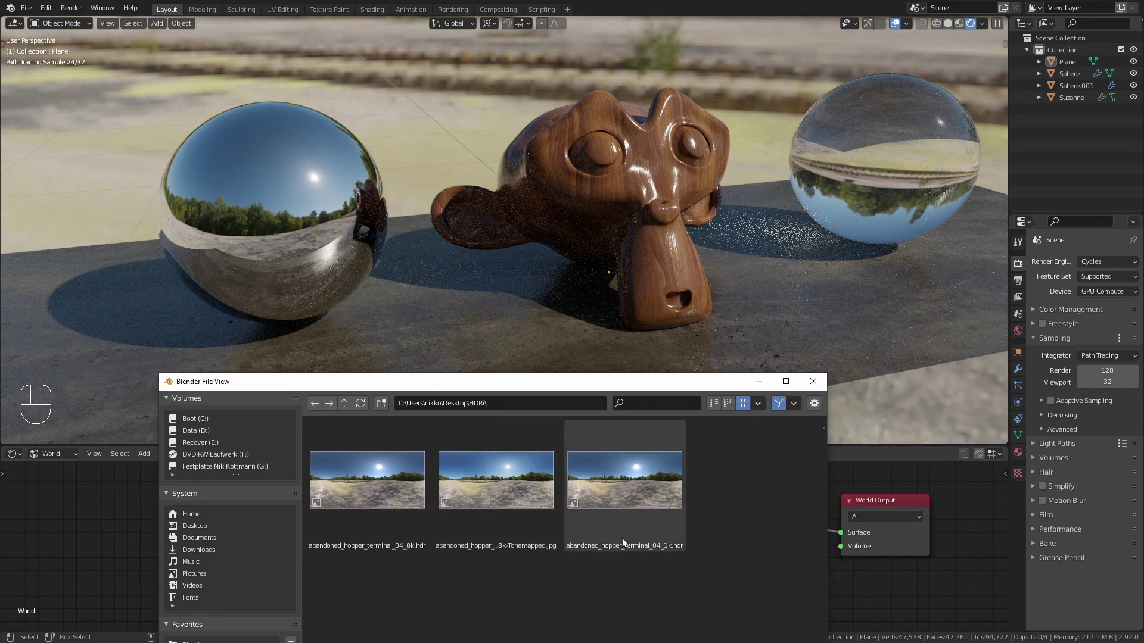
click(357, 478)
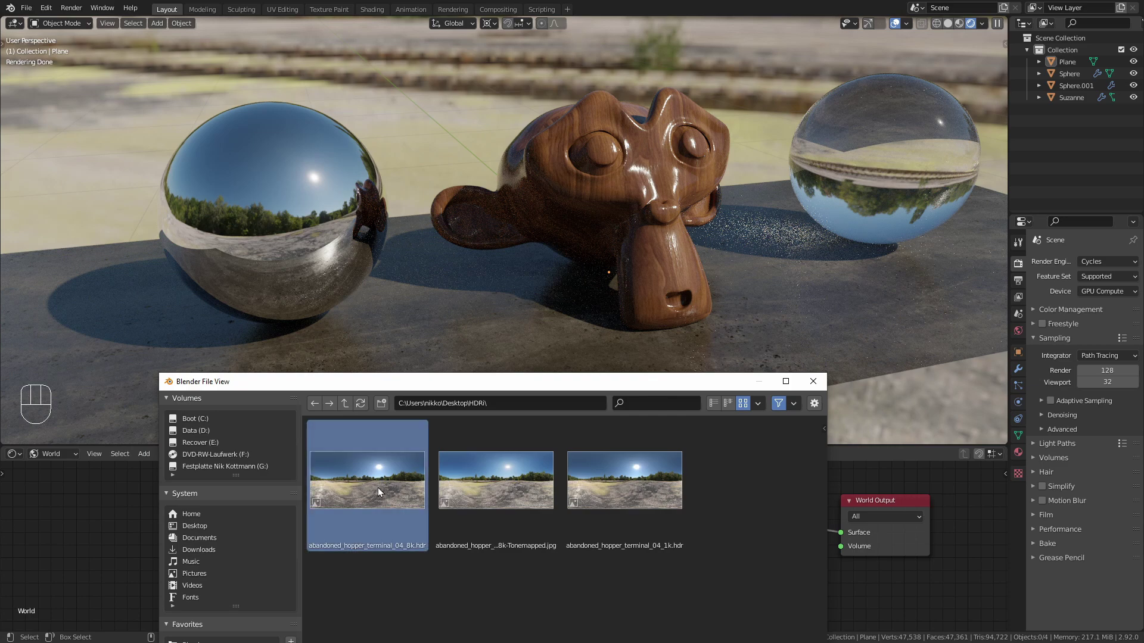
double_click(377, 488)
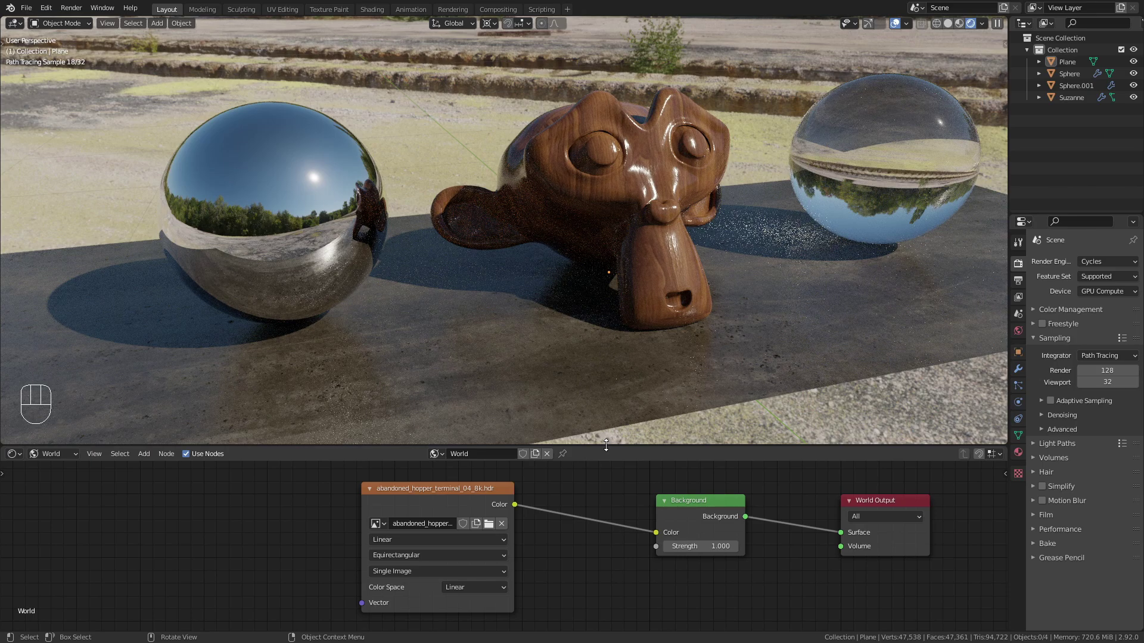
Heighten the node editor, reframe the objects at a low angle, and pan the node graph.
drag(542, 446, 542, 413)
scroll(624, 145, down, 5)
middle_drag(620, 108, 802, 121)
scroll(645, 135, up, 3)
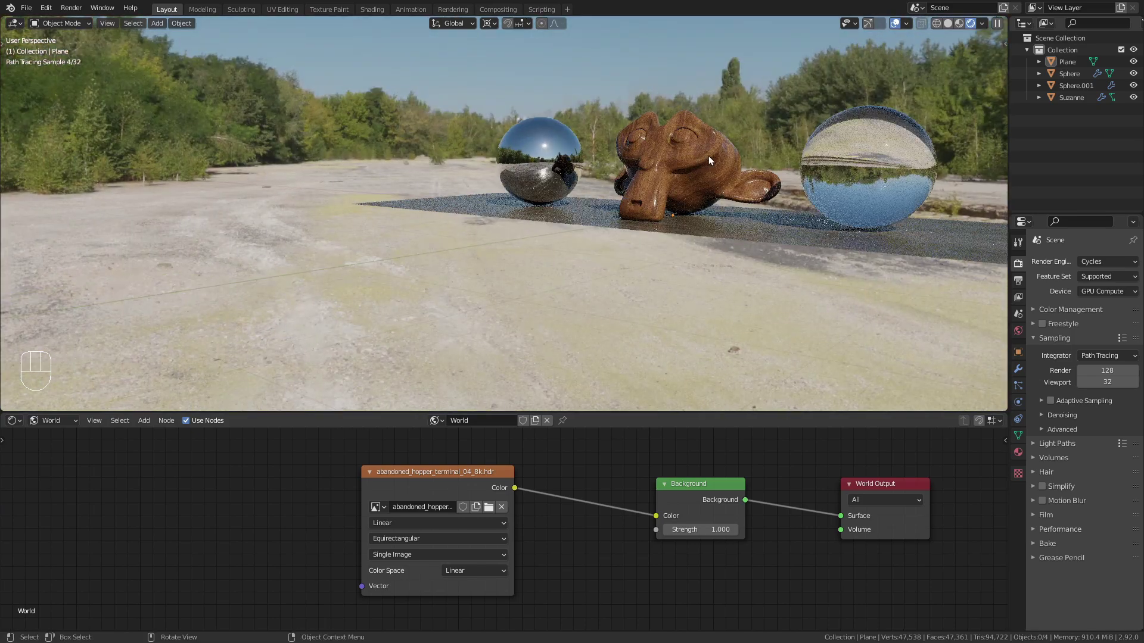
shift+middle_drag(685, 170, 605, 250)
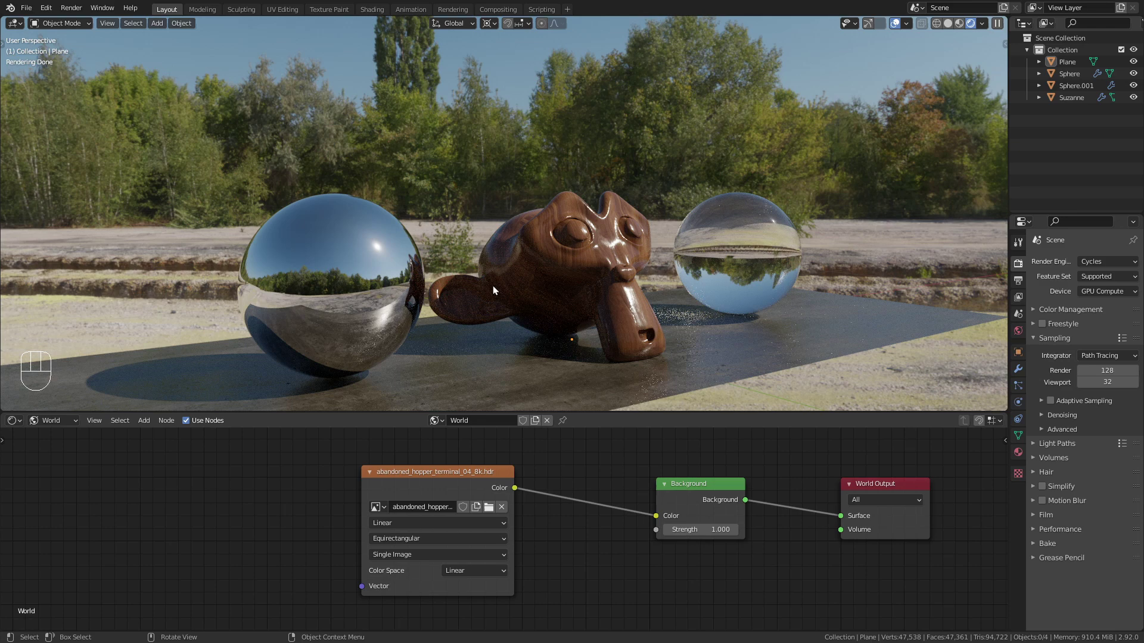
middle_drag(584, 481, 558, 473)
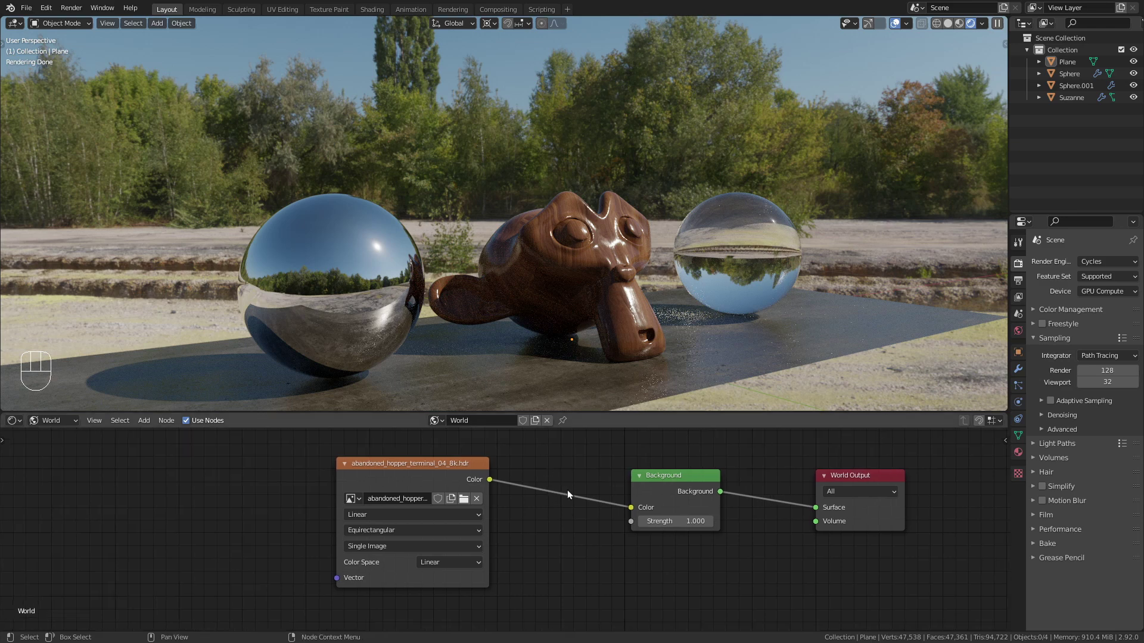
Swap the environment image for abandoned_hopper_terminal_04_8k-Tonemapped.jpg.
click(464, 499)
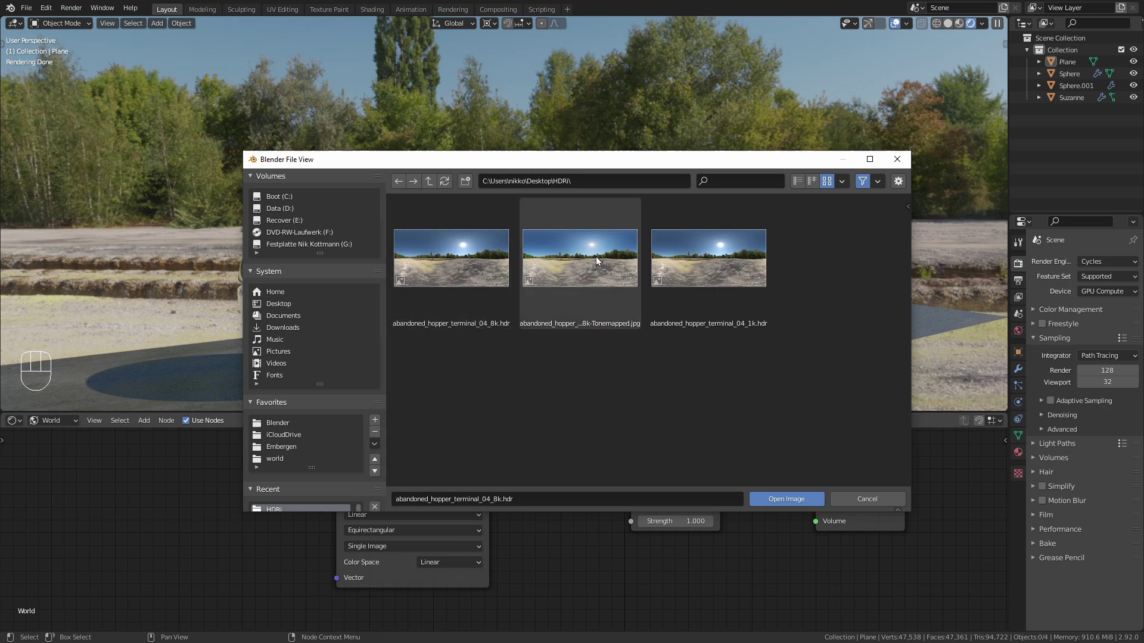
click(595, 257)
drag(654, 166, 596, 242)
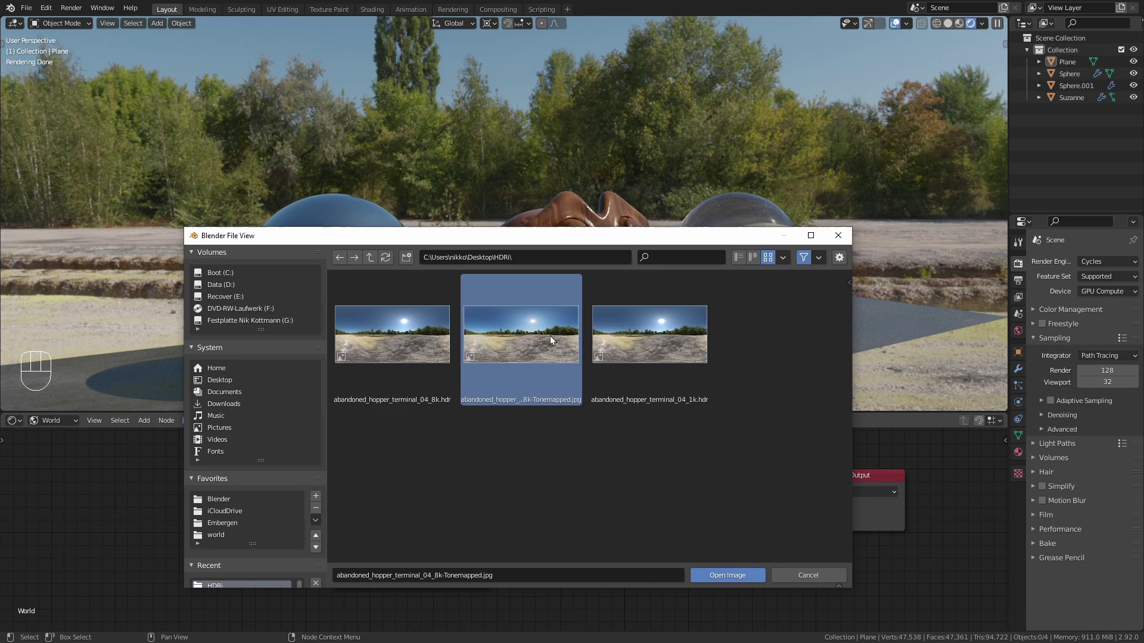
double_click(518, 337)
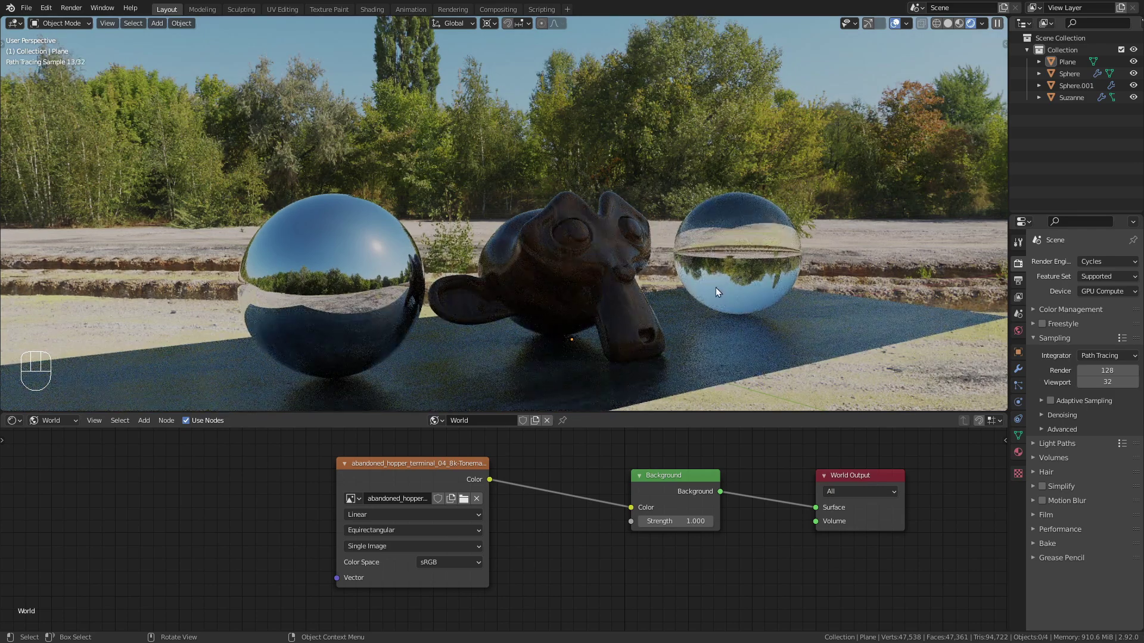
Orbit around the scene to check the weak shadows under the tonemapped JPG, then switch to the browser.
mouse_move(703, 283)
middle_down()
mouse_move(655, 284)
mouse_move(645, 313)
middle_up()
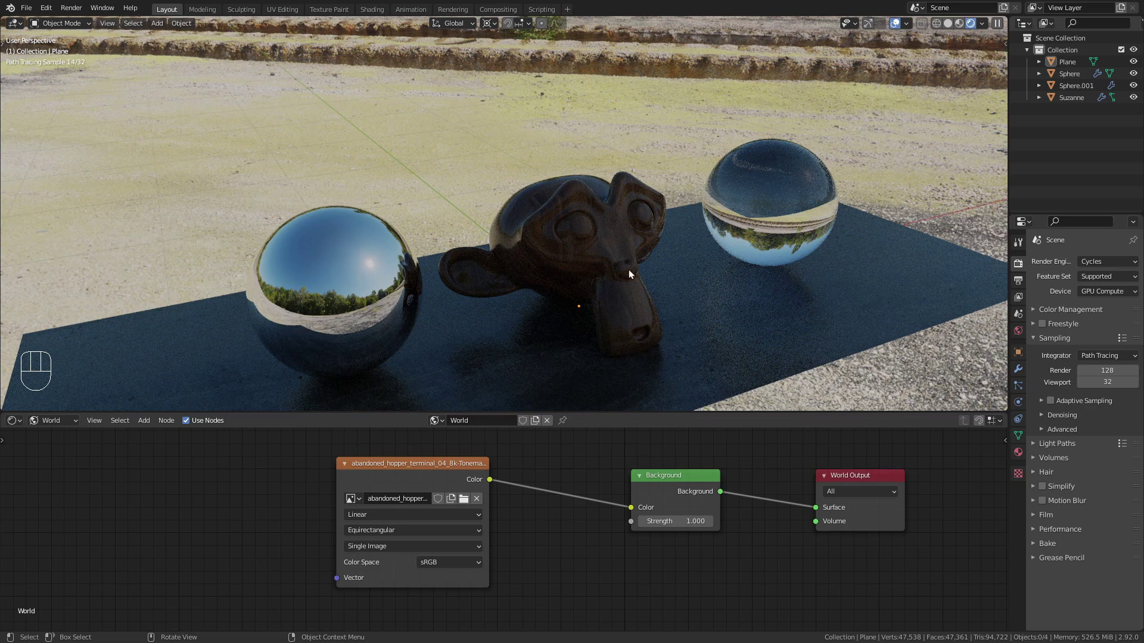
middle_drag(594, 291, 589, 262)
scroll(483, 486, up, 1)
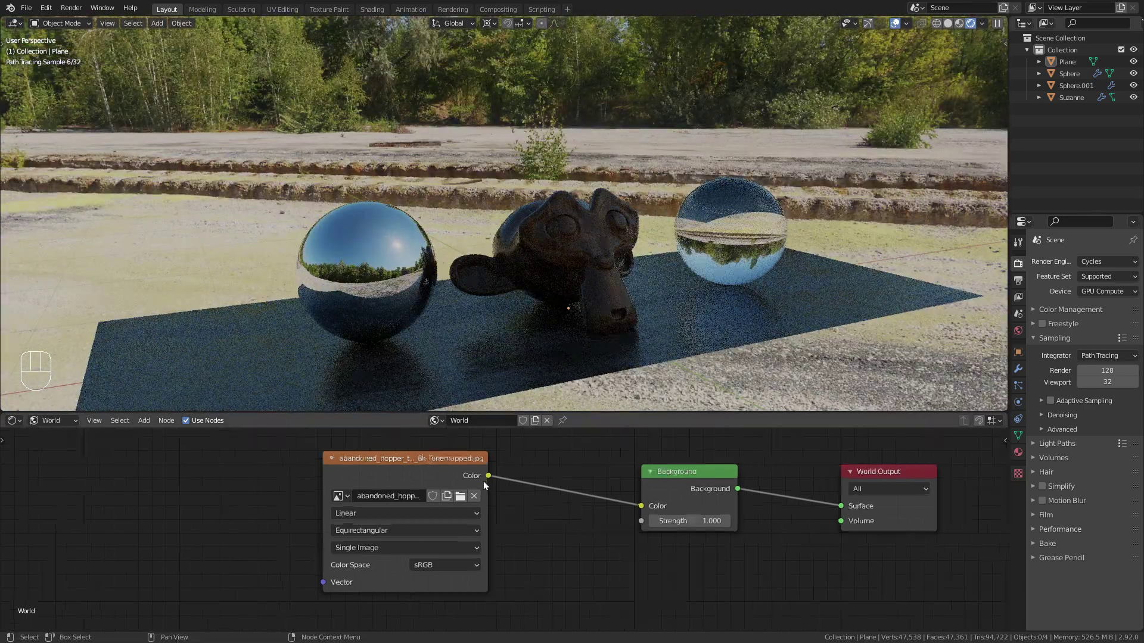
scroll(484, 486, up, 1)
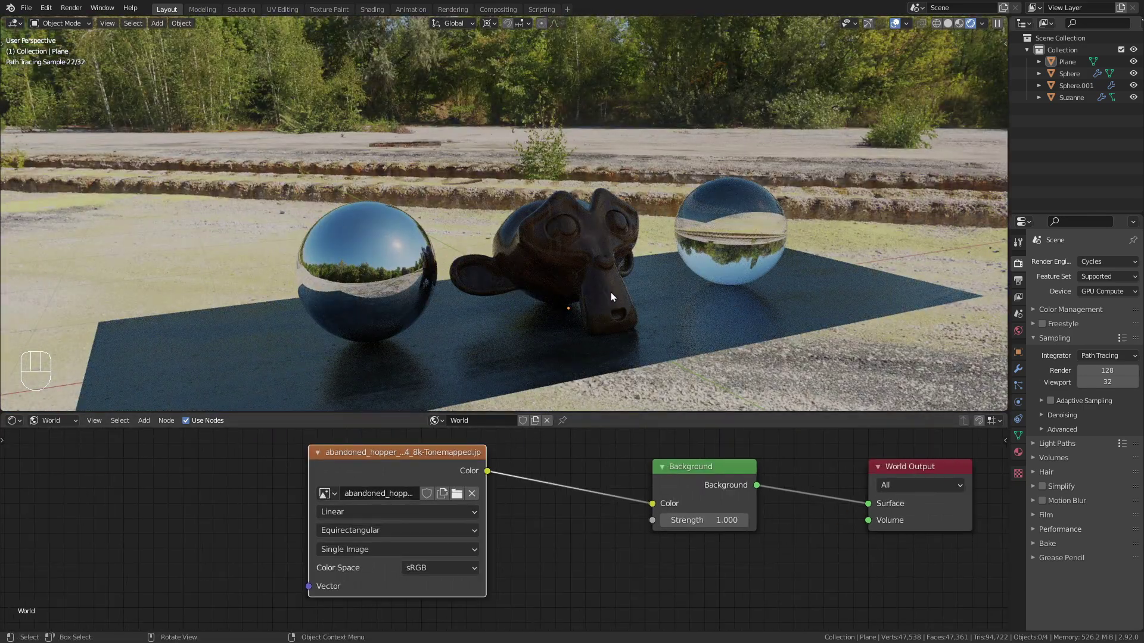
mouse_move(610, 292)
middle_down()
mouse_move(656, 288)
mouse_move(653, 262)
mouse_move(492, 339)
mouse_move(603, 349)
mouse_move(567, 334)
mouse_move(633, 319)
middle_up()
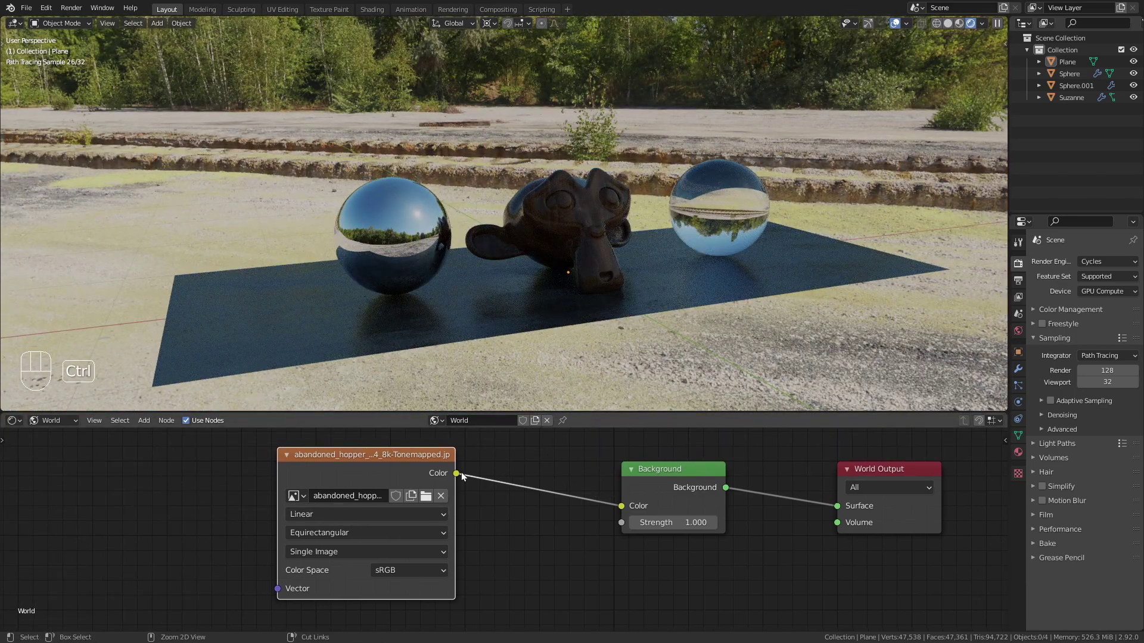
key(ctrl+Tab)
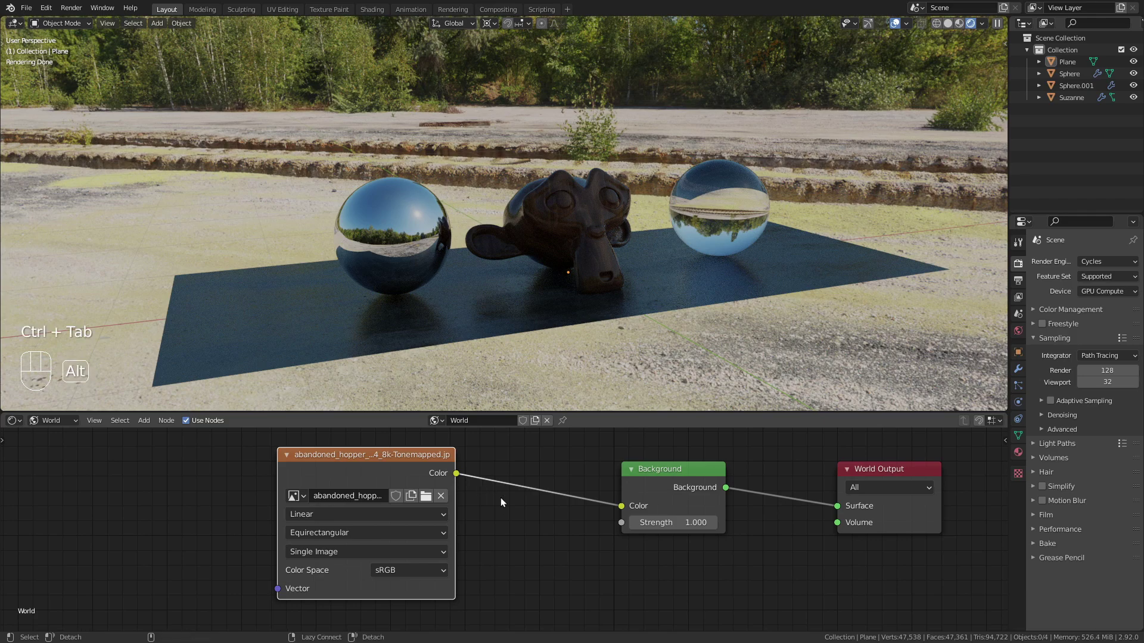
key(alt+Tab)
Go through the Comparison HDRi pros and cons: 1k low size, 8k high resolution at 97.8 MB, JPG 8.3 MB.
click(807, 9)
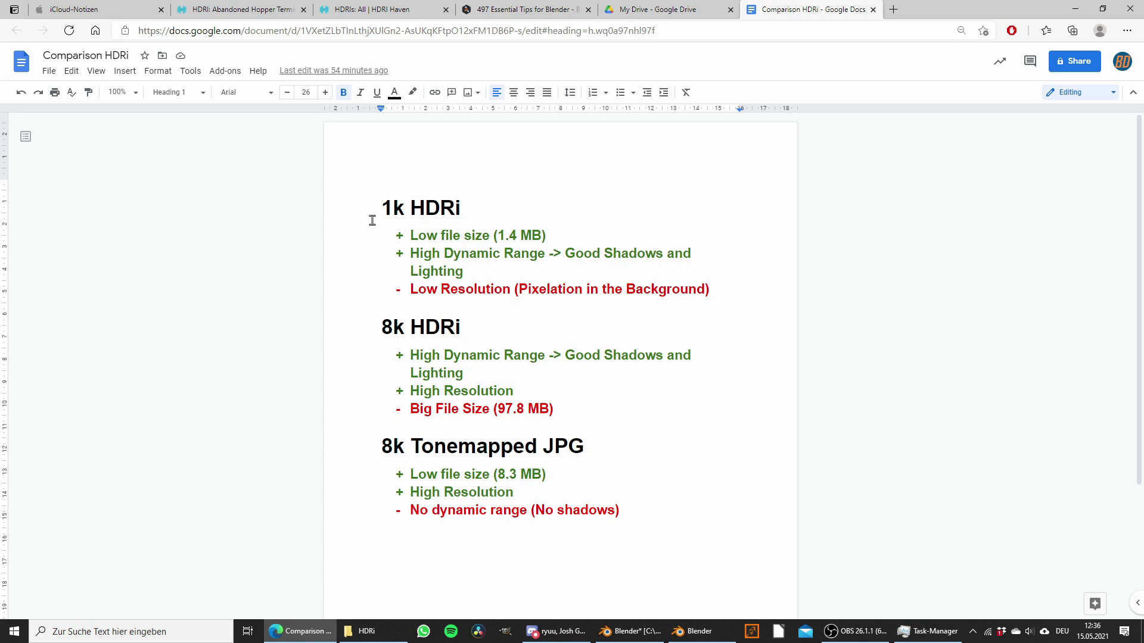
click(573, 235)
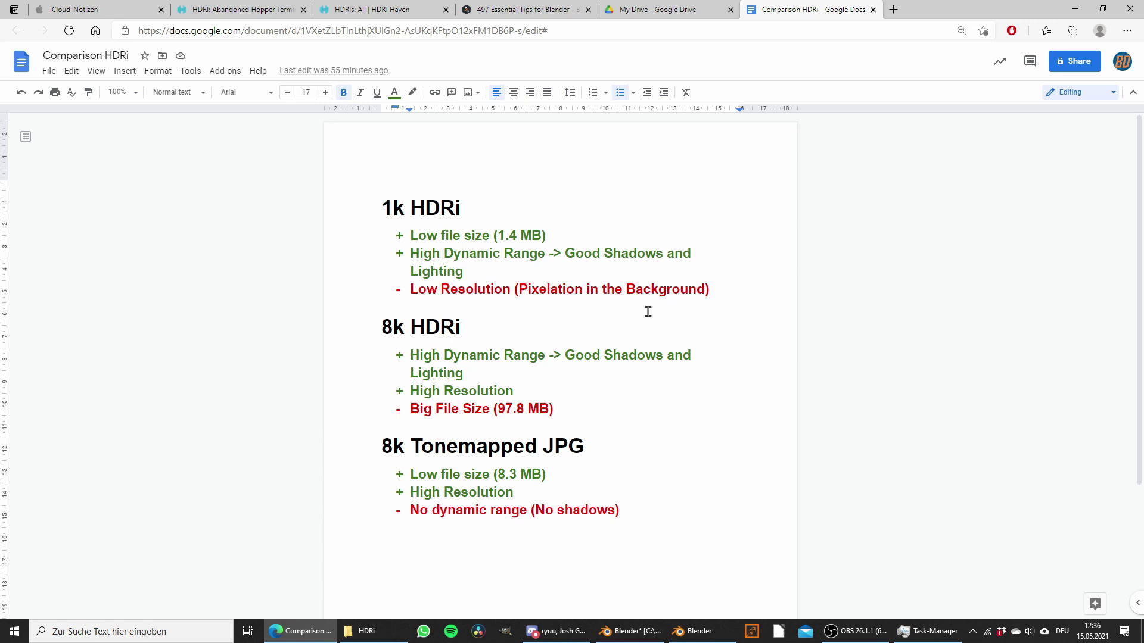
click(476, 322)
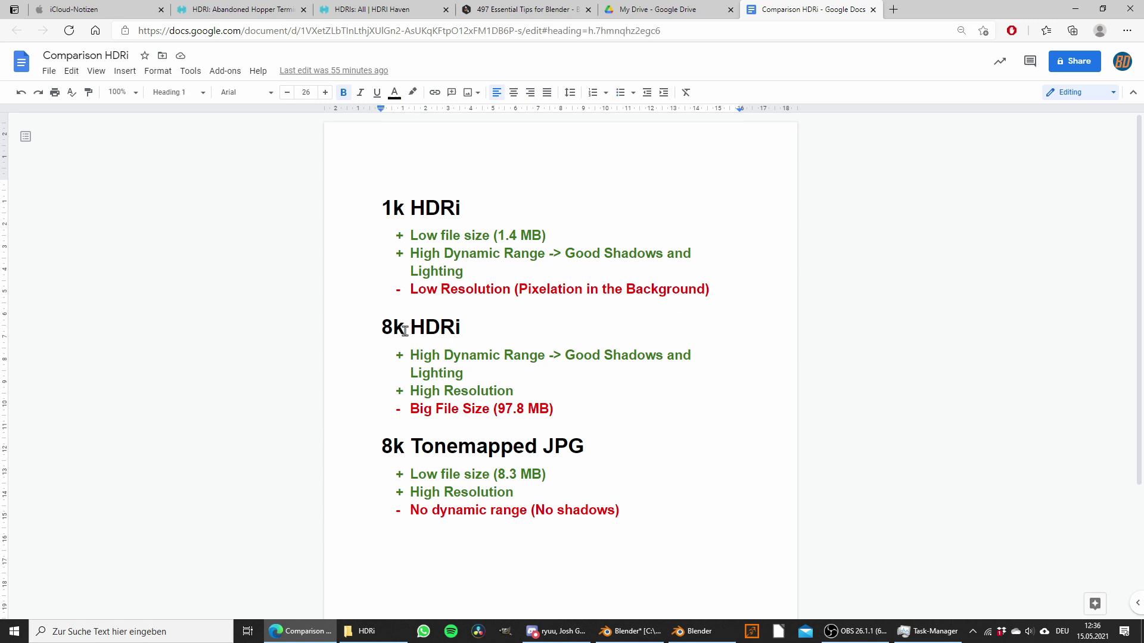
click(516, 391)
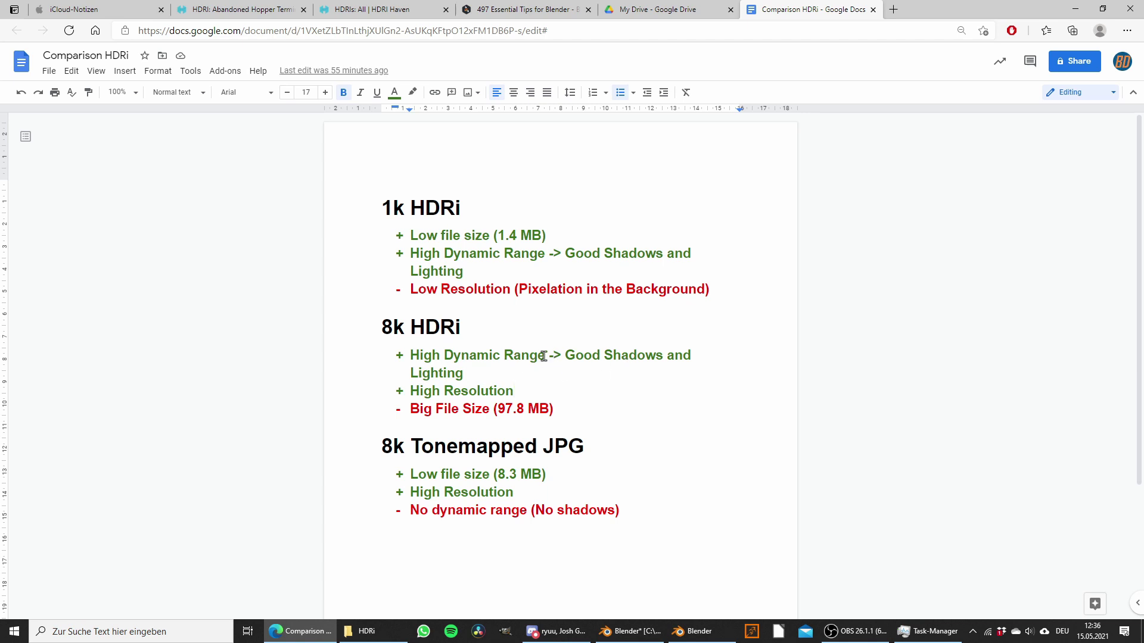
click(562, 411)
click(593, 471)
scroll(671, 406, down, 3)
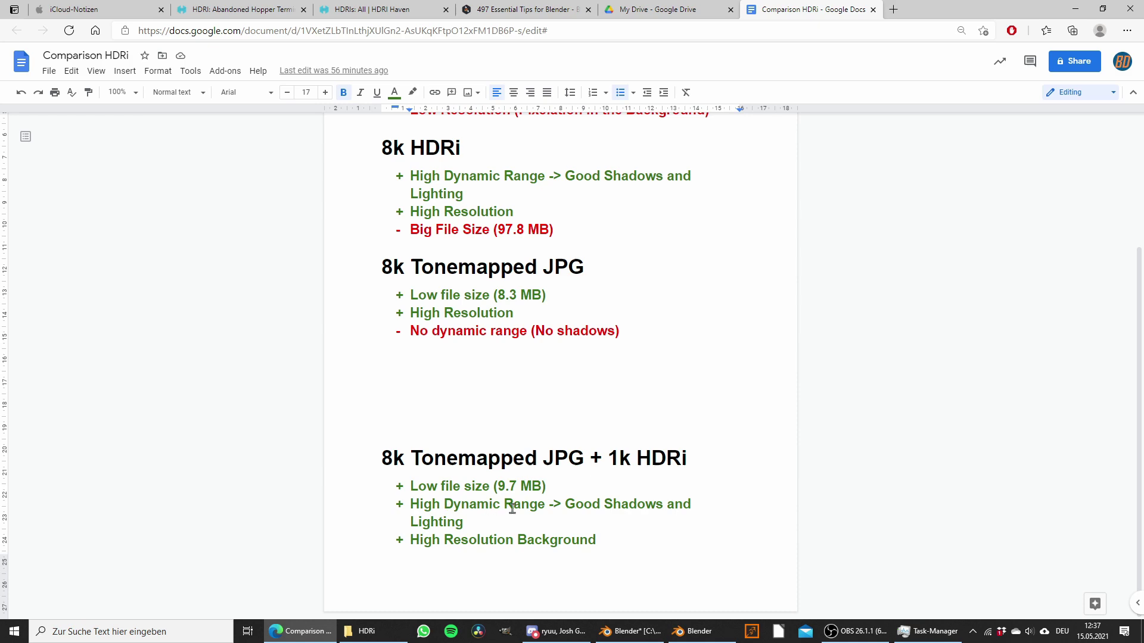
scroll(595, 477, up, 3)
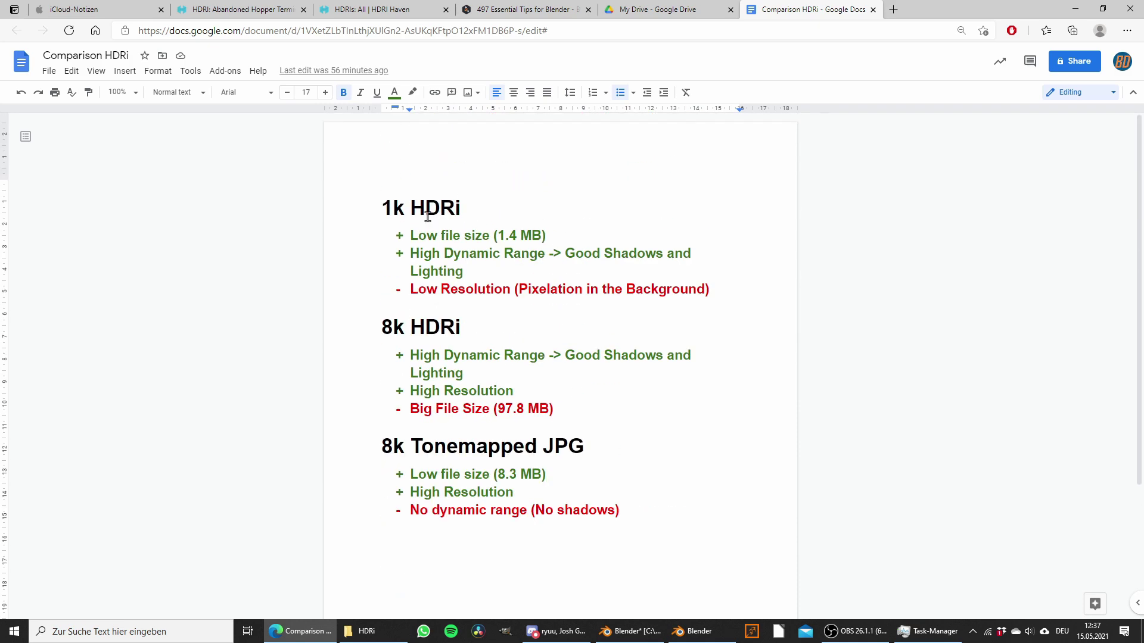
scroll(500, 297, down, 3)
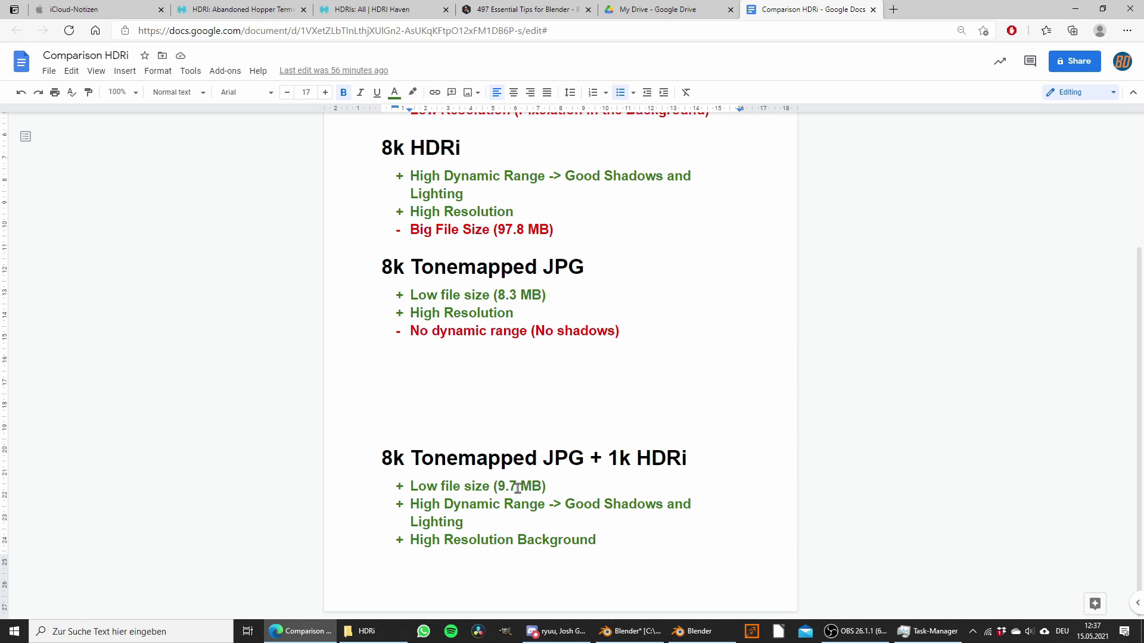
scroll(531, 477, up, 1)
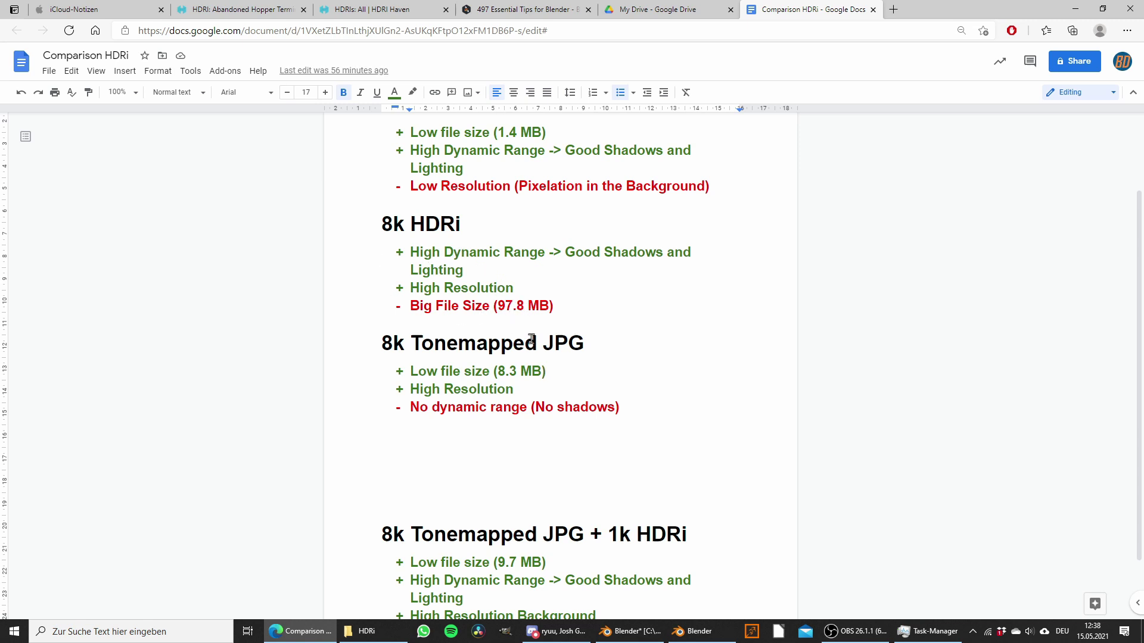
scroll(530, 321, down, 1)
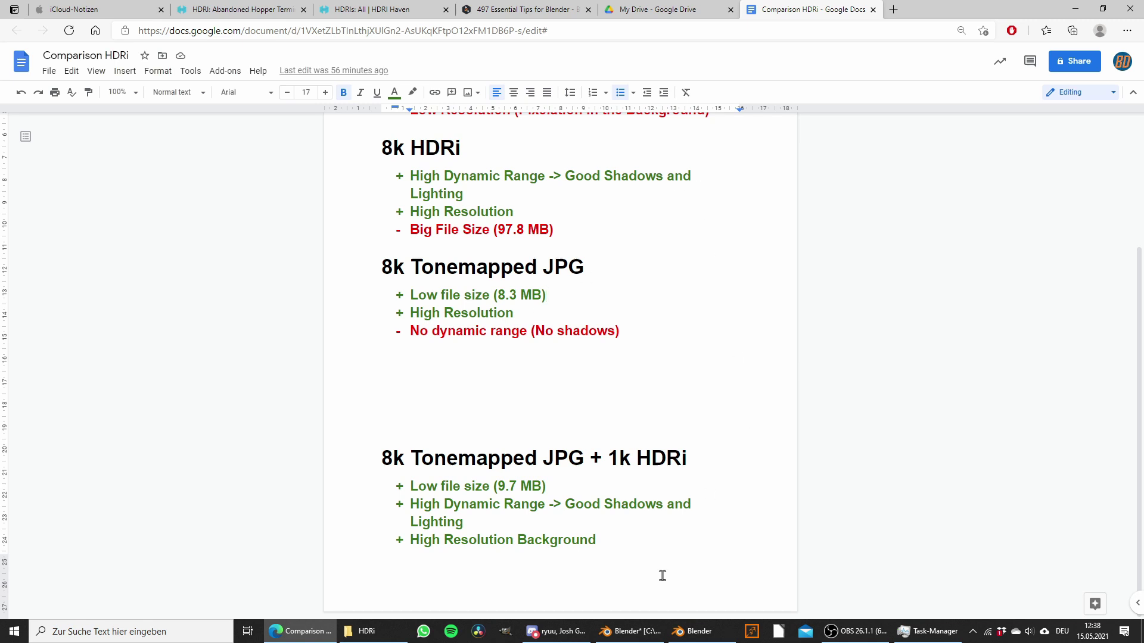
Enlarge the node editor by dragging its border upward.
click(616, 617)
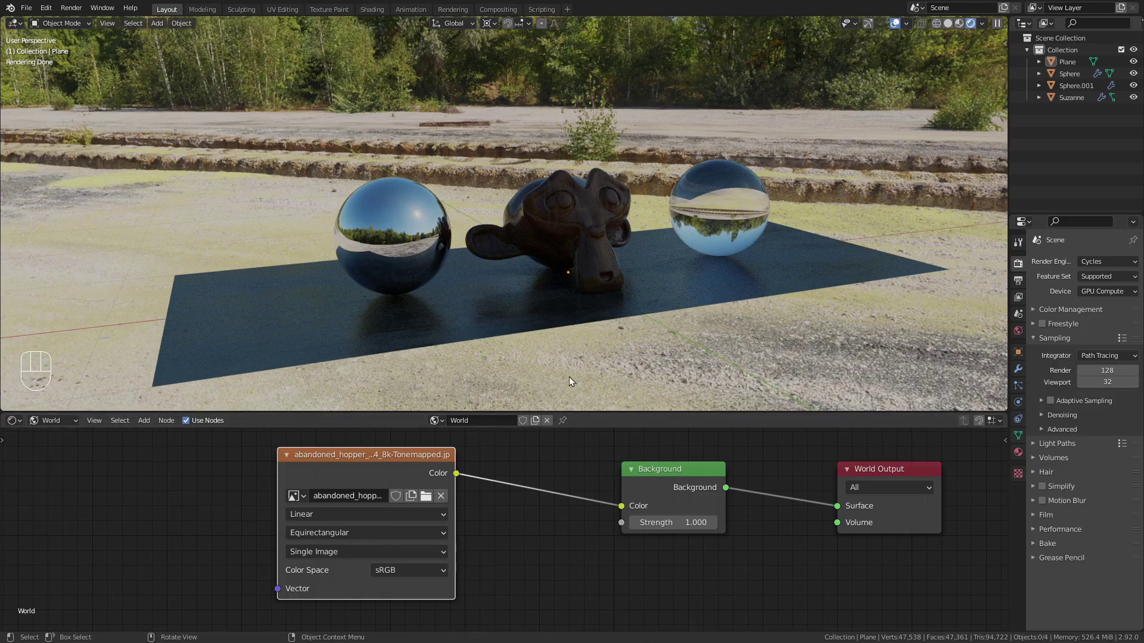
drag(586, 412, 563, 315)
middle_drag(561, 412, 532, 382)
scroll(532, 383, down, 1)
drag(575, 327, 589, 246)
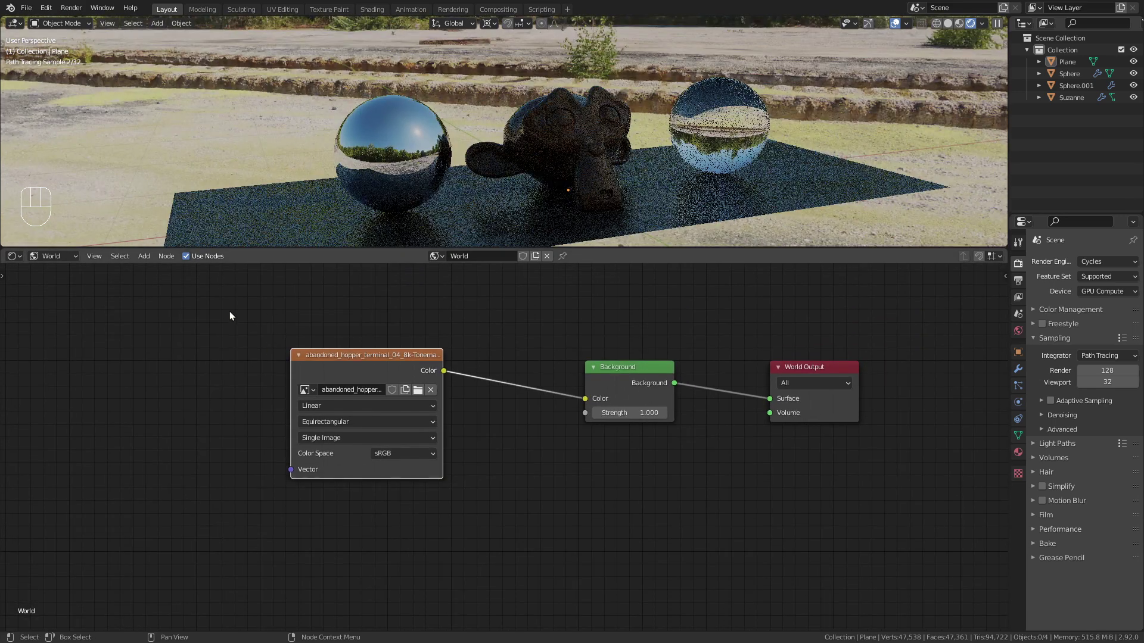
Duplicate the Image Texture and Background nodes and place the copies below the originals.
drag(230, 311, 654, 487)
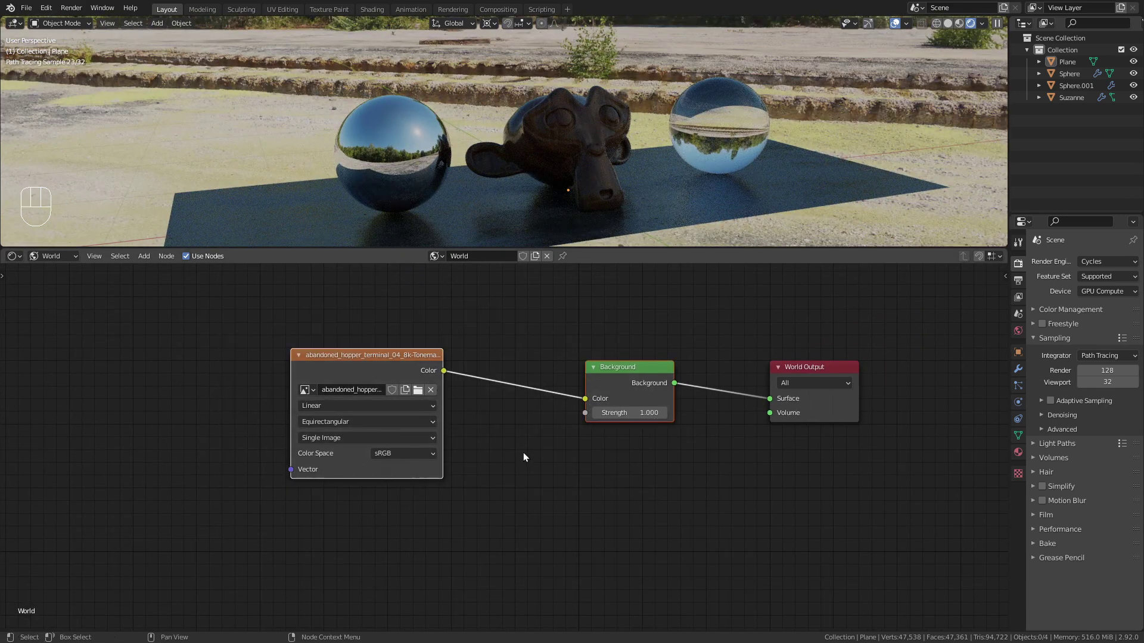
middle_drag(523, 457, 495, 414)
scroll(496, 414, down, 1)
key(shift+d)
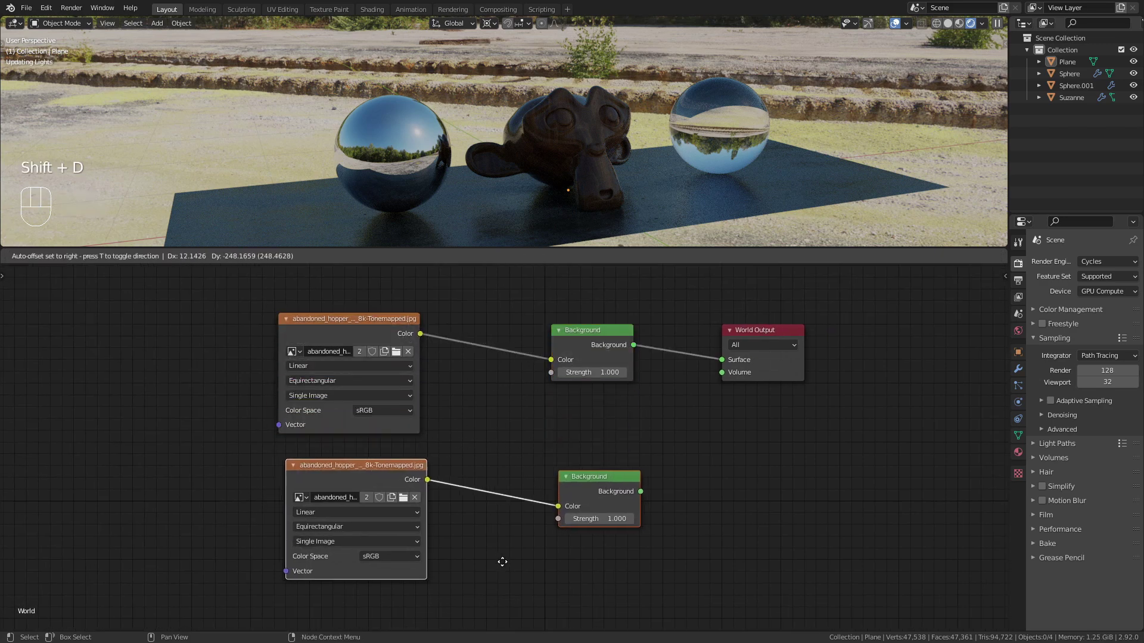
click(500, 566)
scroll(505, 445, up, 1)
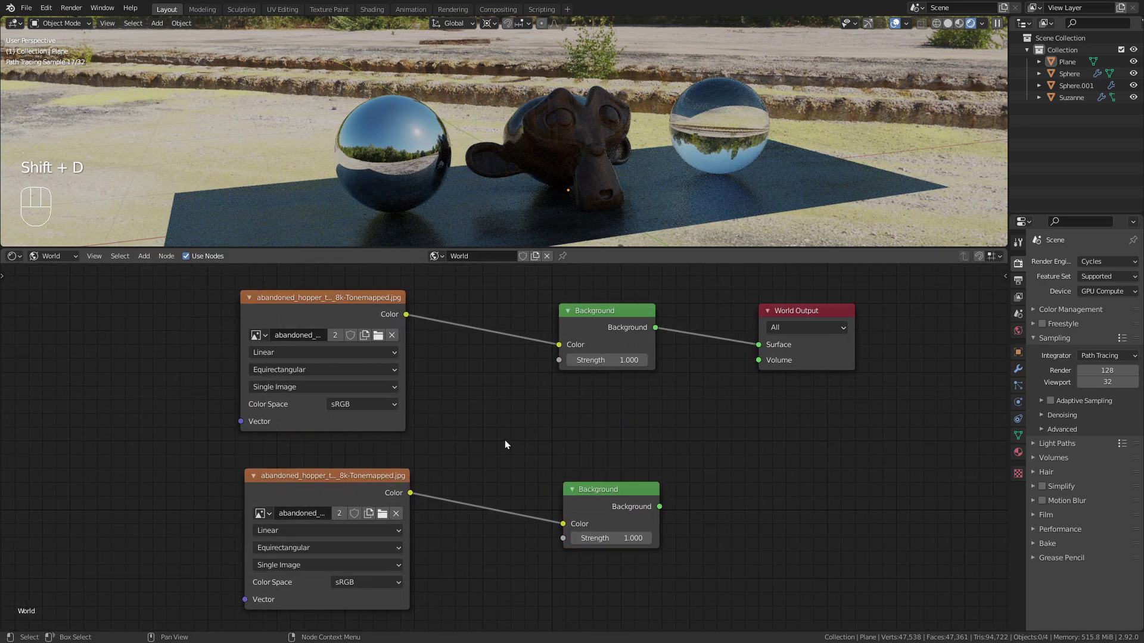
middle_drag(505, 444, 494, 432)
click(374, 292)
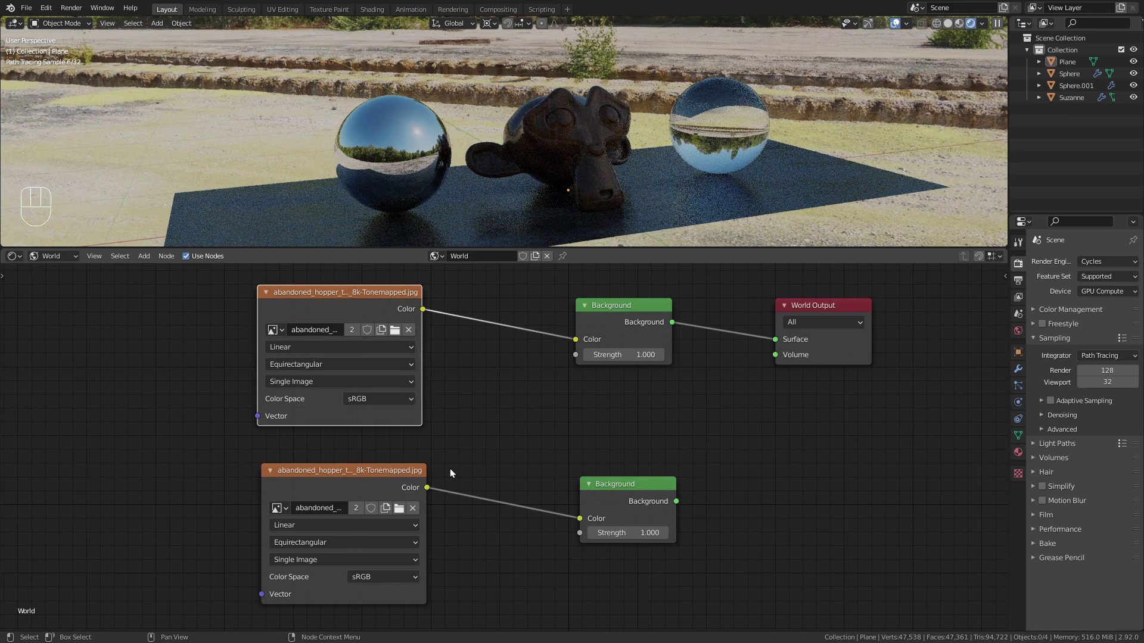
Make the top node's image single-user and load abandoned_hopper_terminal_04_1k.hdr into it.
drag(385, 309, 393, 317)
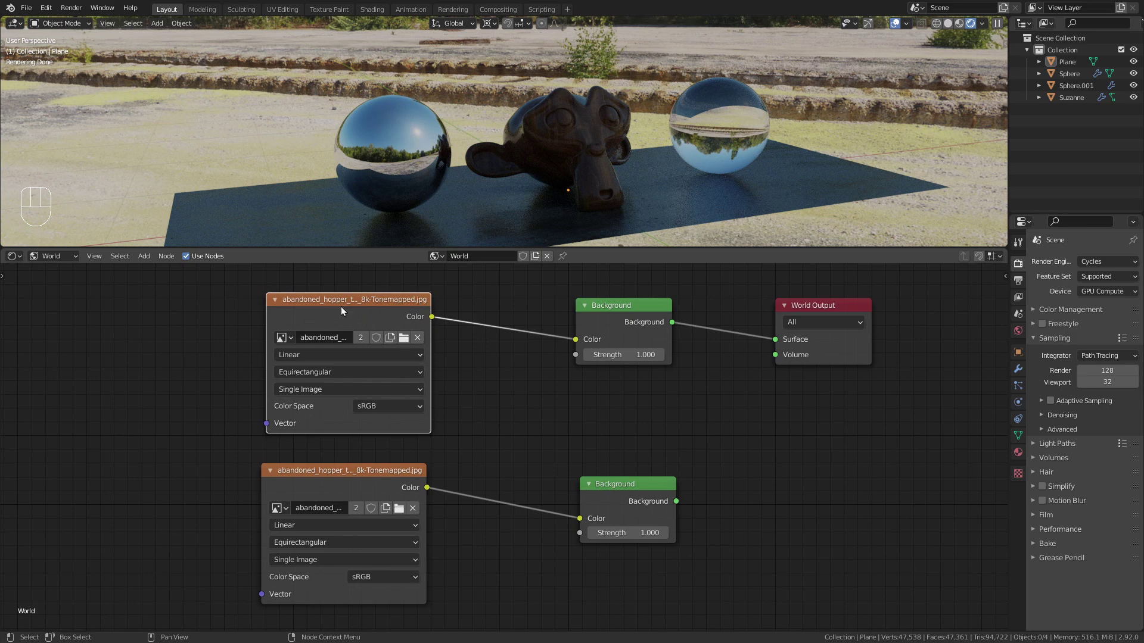
click(359, 338)
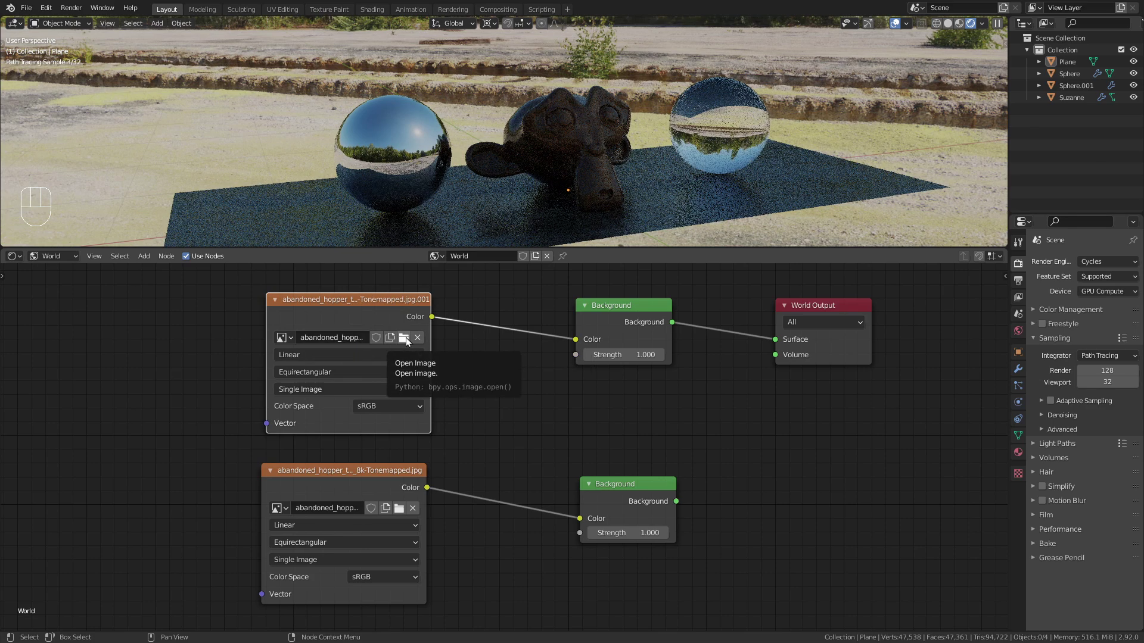
click(404, 338)
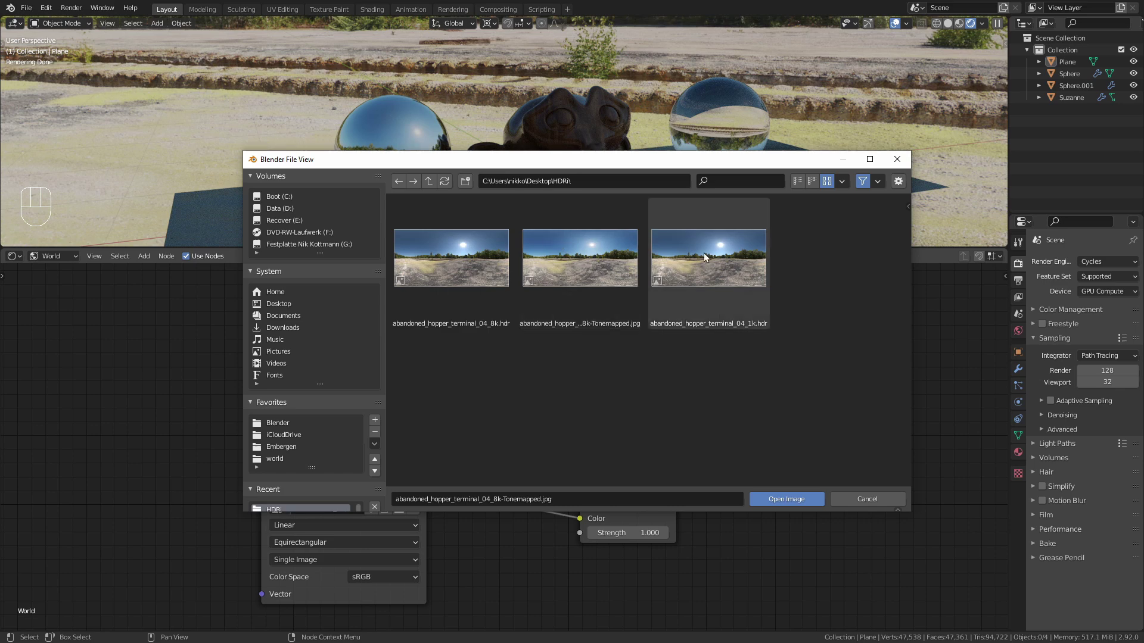
click(734, 255)
click(791, 500)
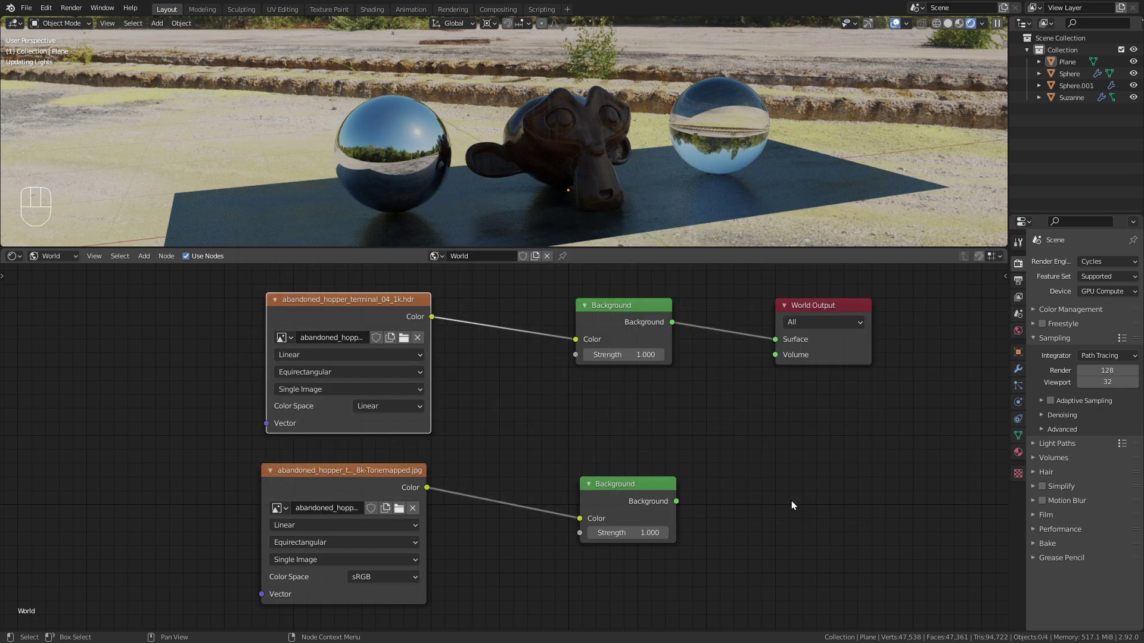
Insert a Mix Shader on the link between Background and World Output.
middle_drag(730, 439, 596, 441)
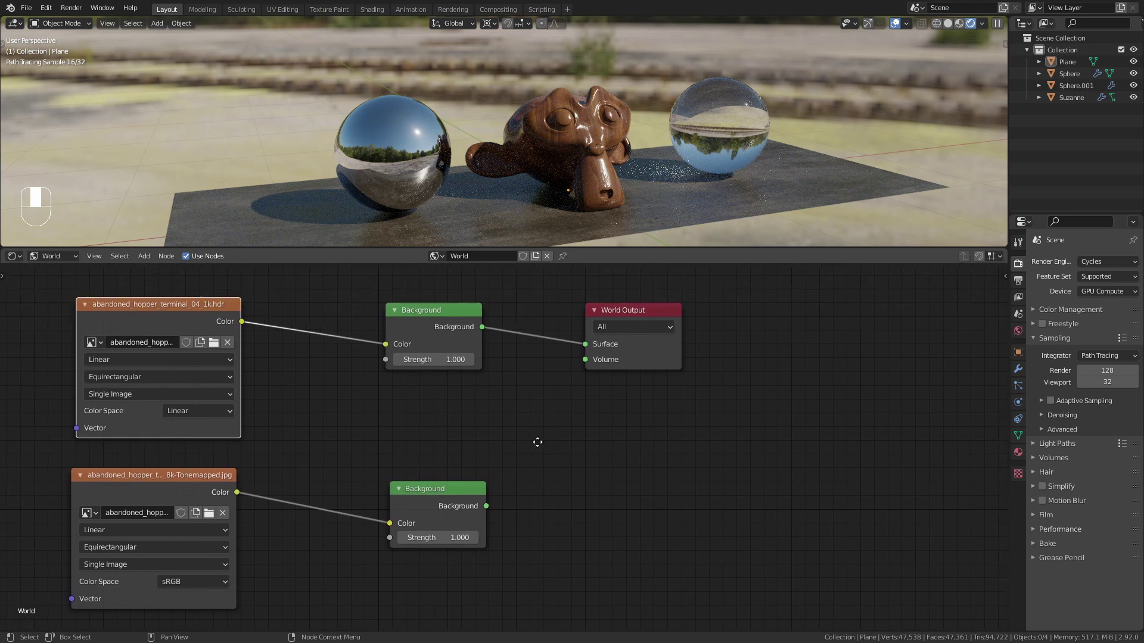
scroll(586, 410, down, 1)
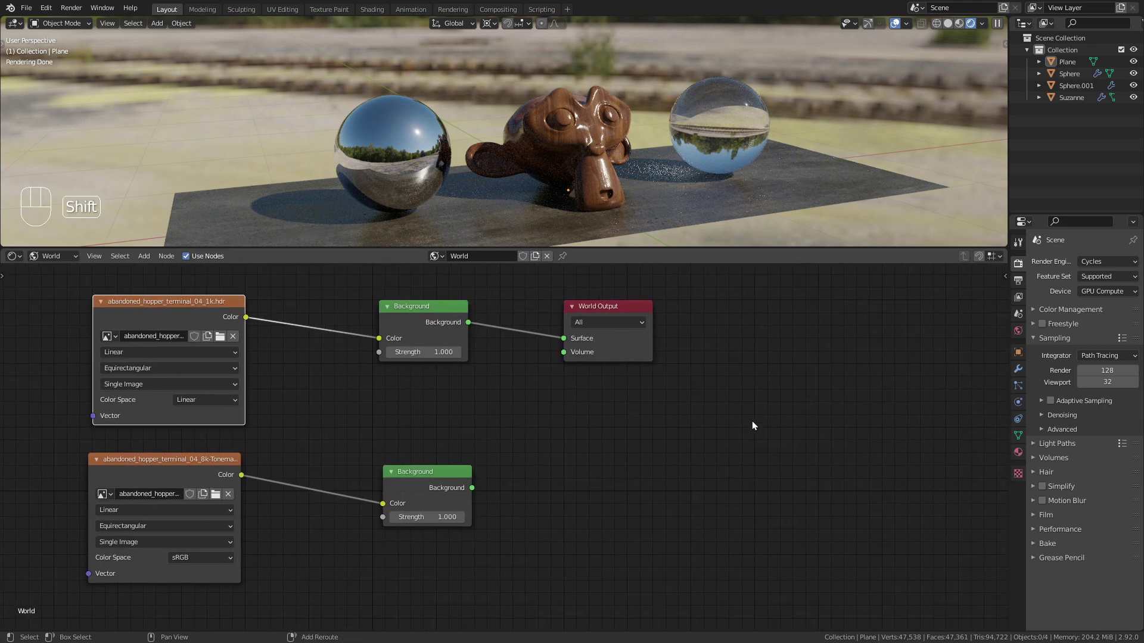
key(shift+a)
mouse_move(727, 409)
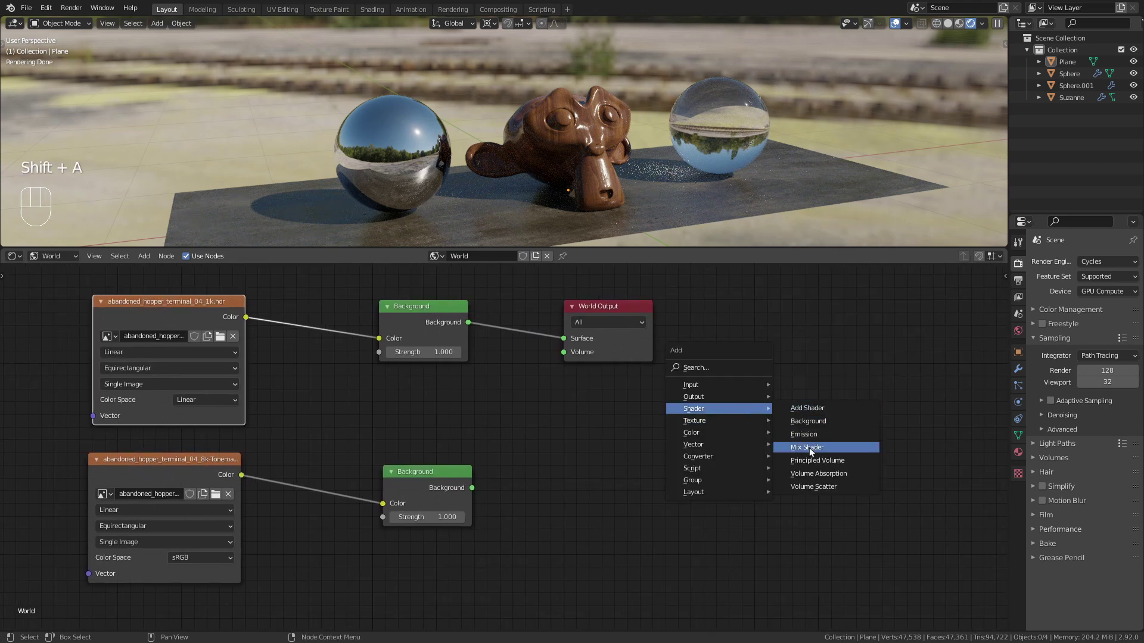
click(809, 447)
click(566, 348)
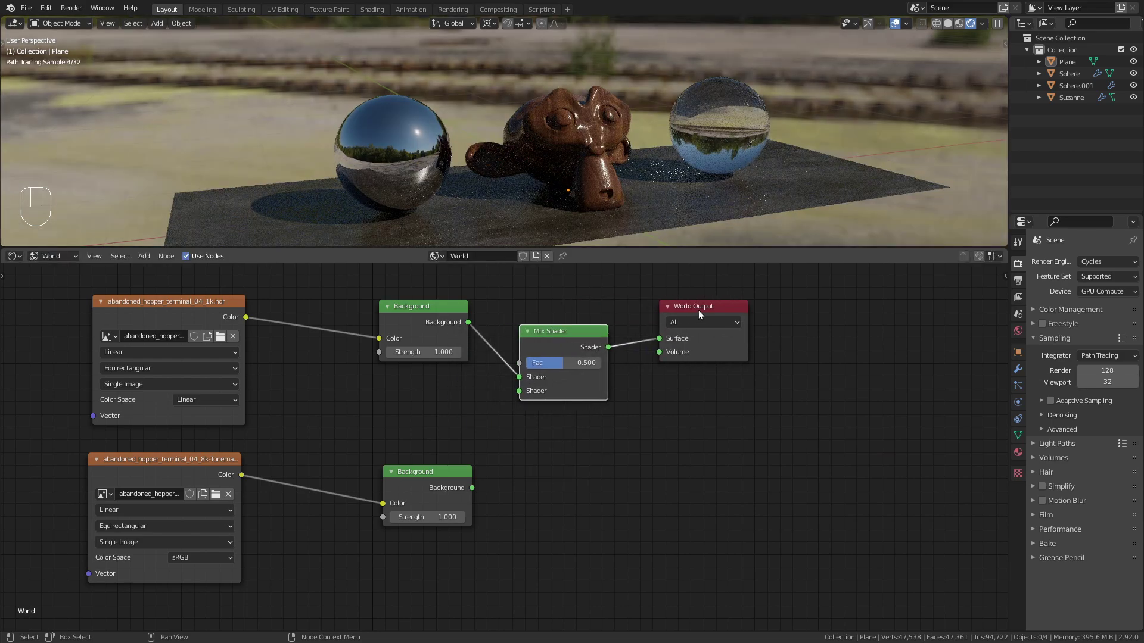
Arrange World Output and Mix Shader, and connect the lower Background to the second Shader input.
drag(698, 310, 746, 330)
drag(531, 346, 578, 364)
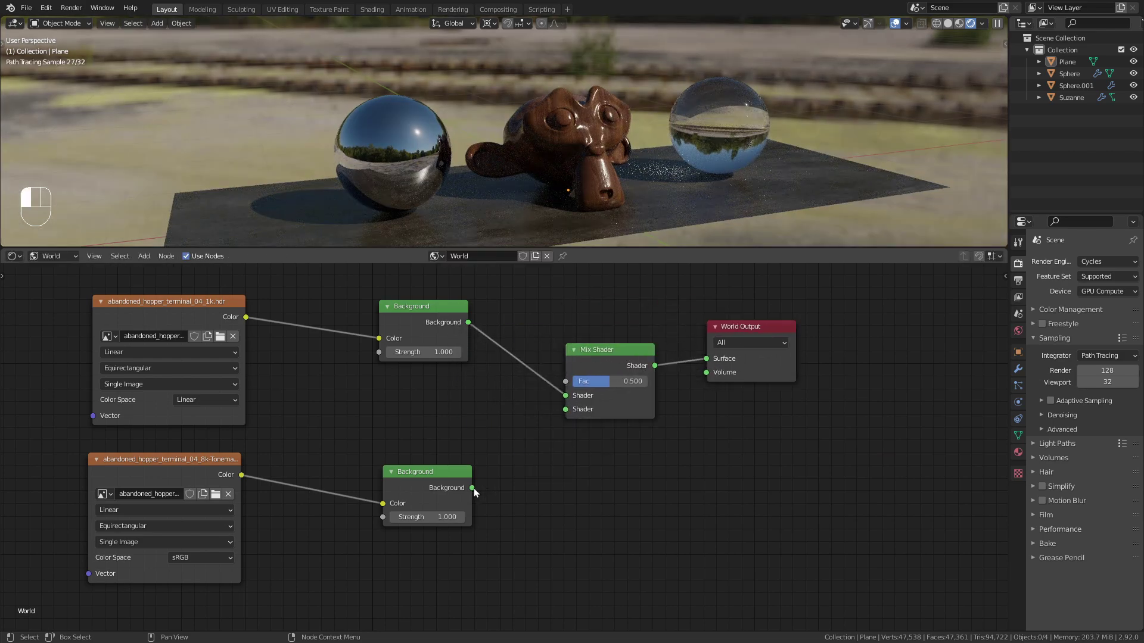
drag(472, 488, 564, 409)
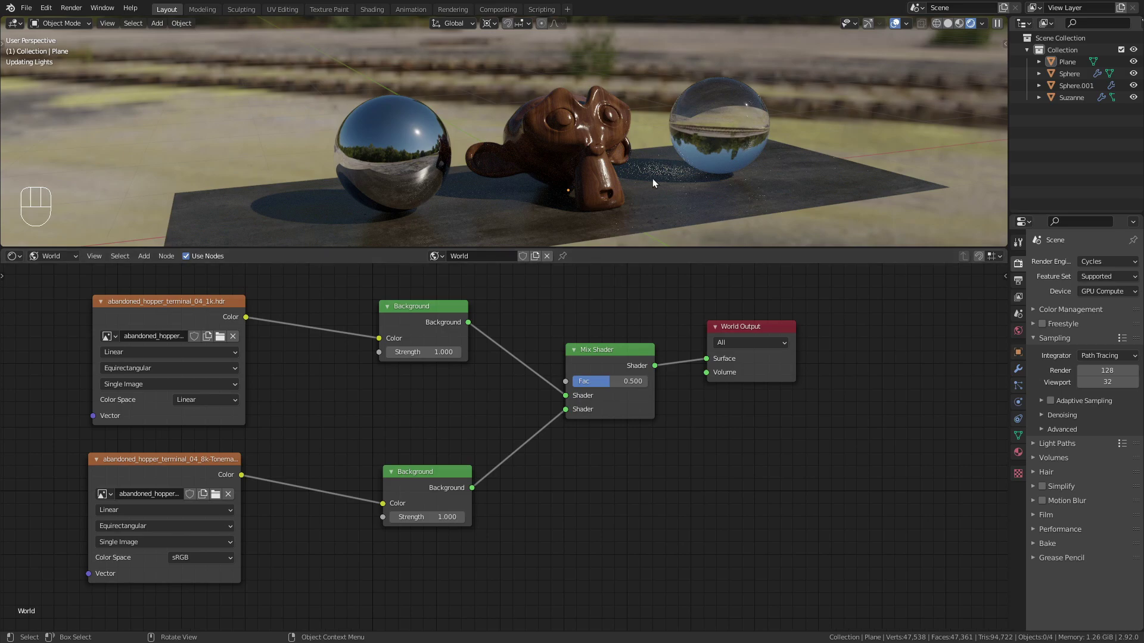
mouse_move(656, 171)
middle_down()
mouse_move(696, 166)
mouse_move(704, 149)
middle_up()
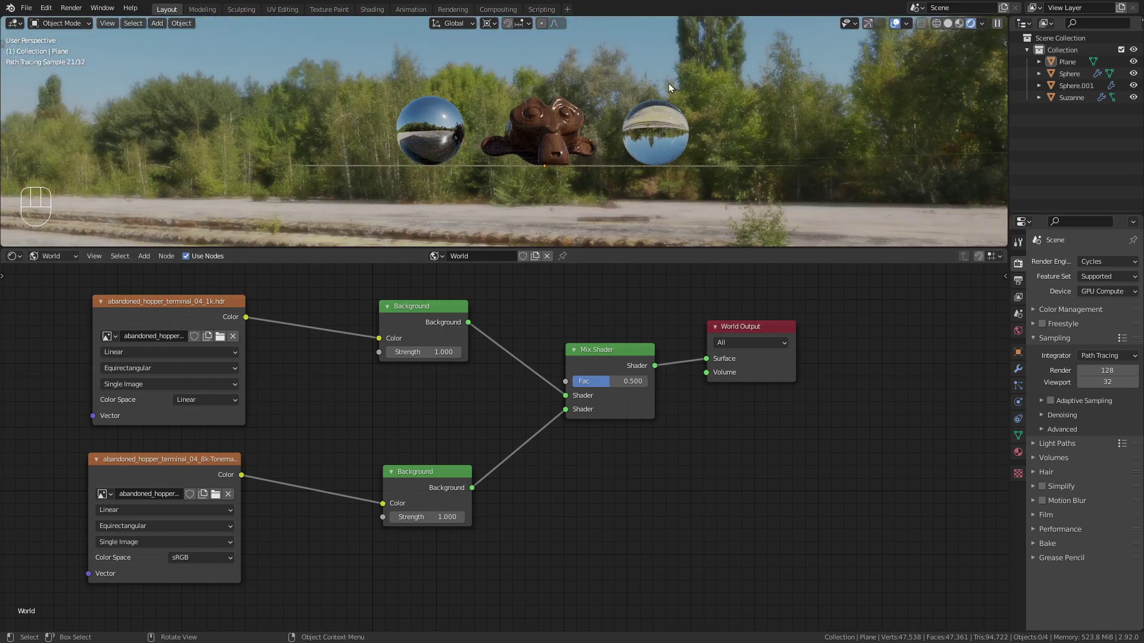
mouse_move(591, 113)
middle_down()
mouse_move(642, 127)
mouse_move(659, 156)
mouse_move(638, 160)
mouse_move(601, 196)
mouse_move(619, 197)
middle_up()
Add a Light Path node above the Mix Shader and link Is Camera Ray to Fac.
middle_drag(648, 264, 605, 378)
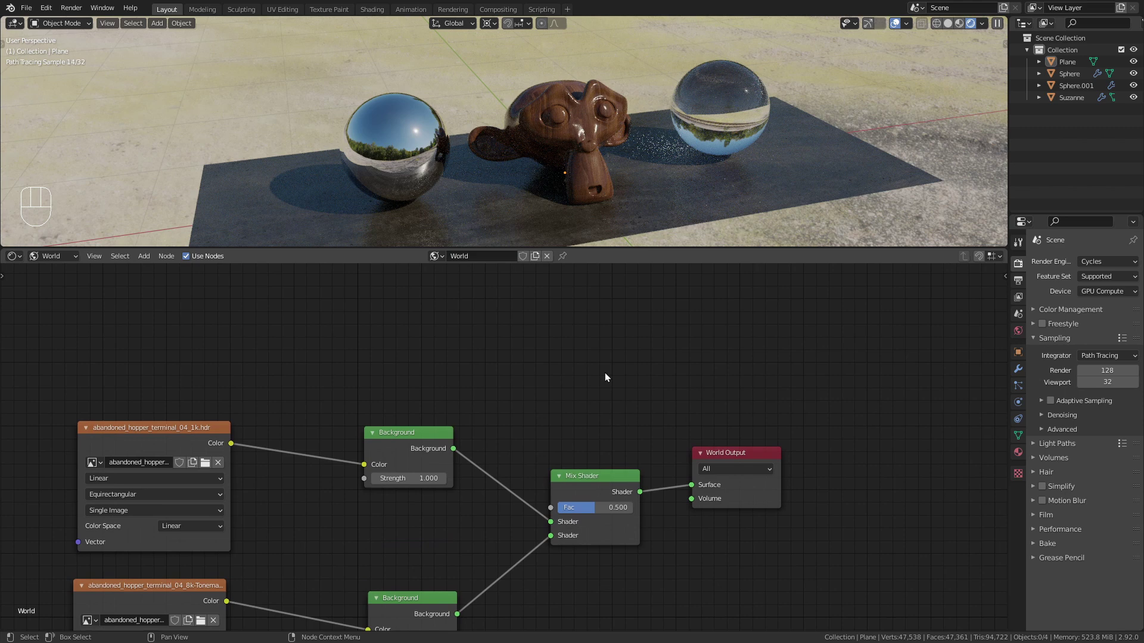
key(shift+a)
mouse_move(613, 341)
mouse_move(575, 314)
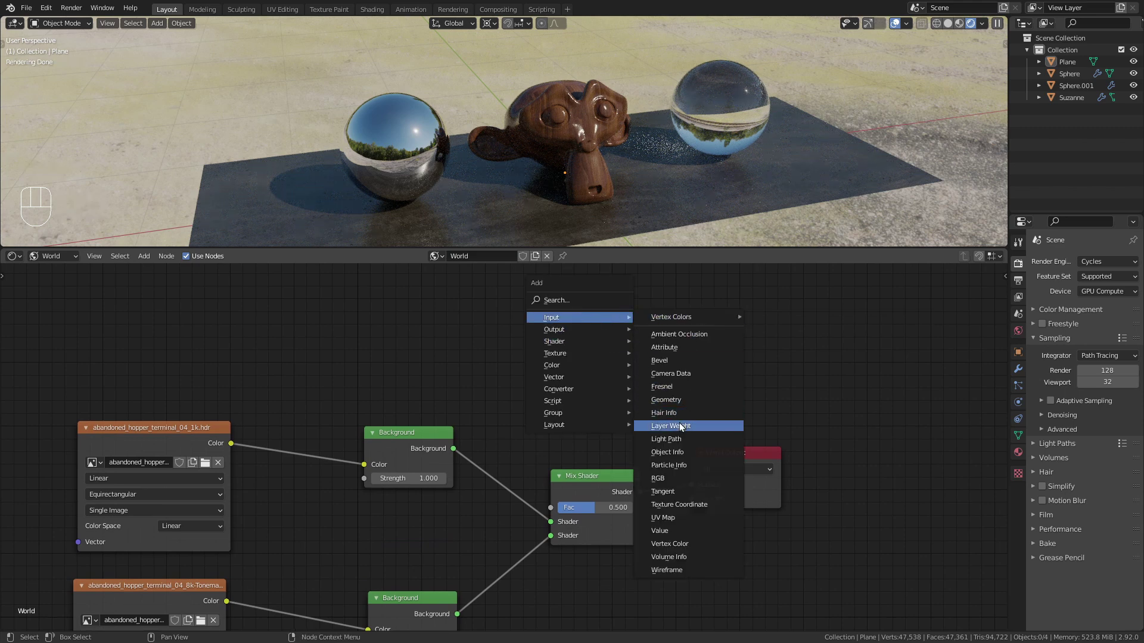
click(681, 439)
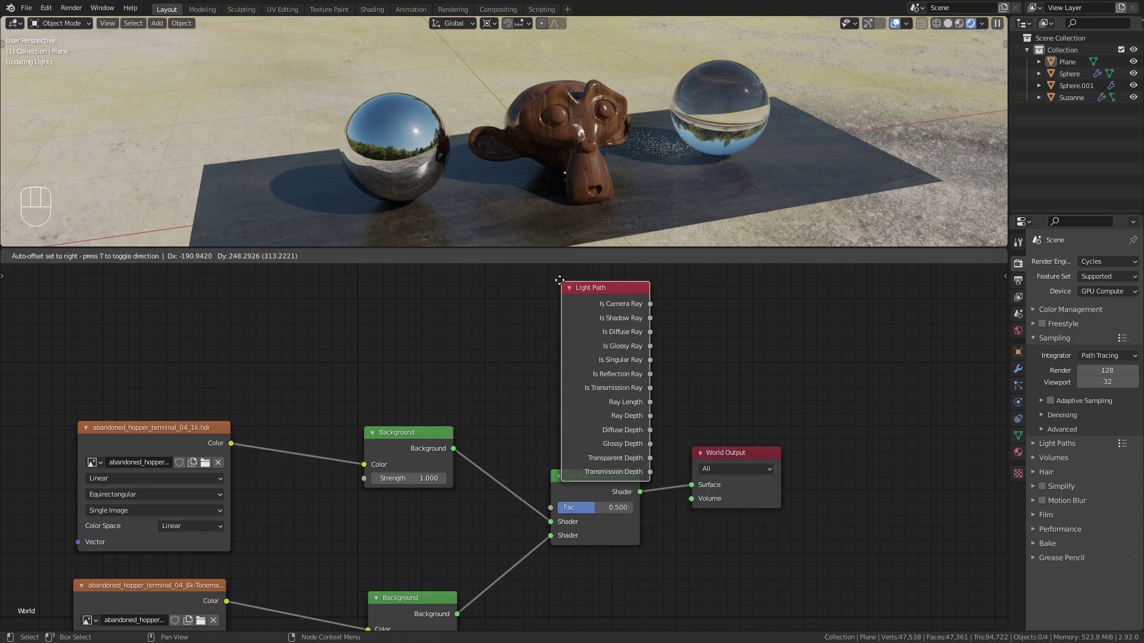
click(550, 613)
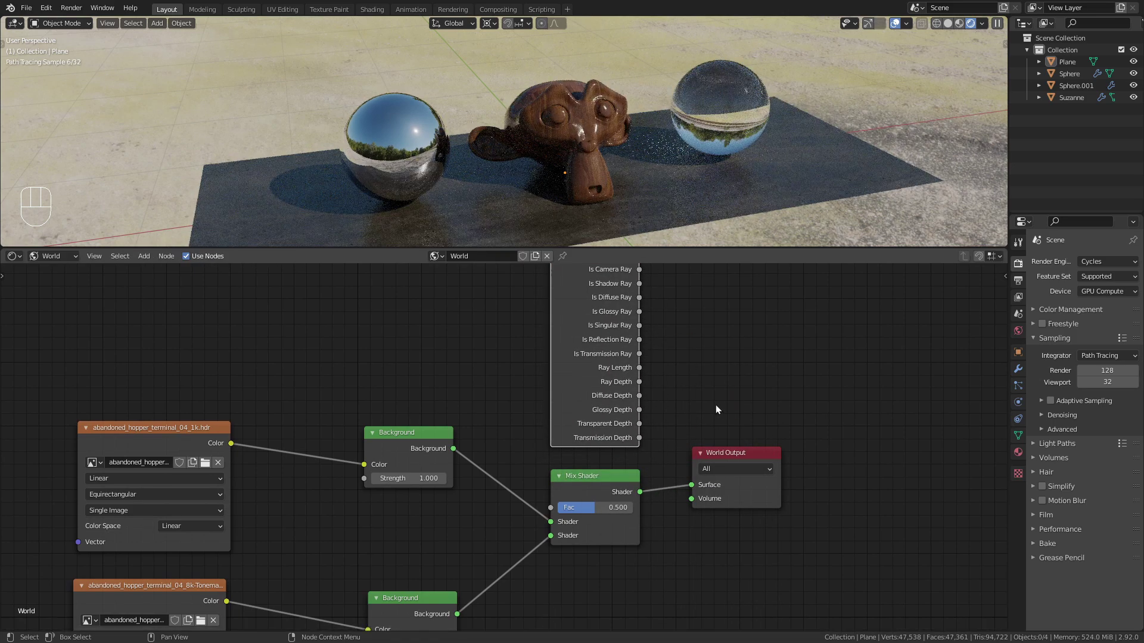
shift+scroll(700, 396, up, 1)
drag(639, 288, 557, 528)
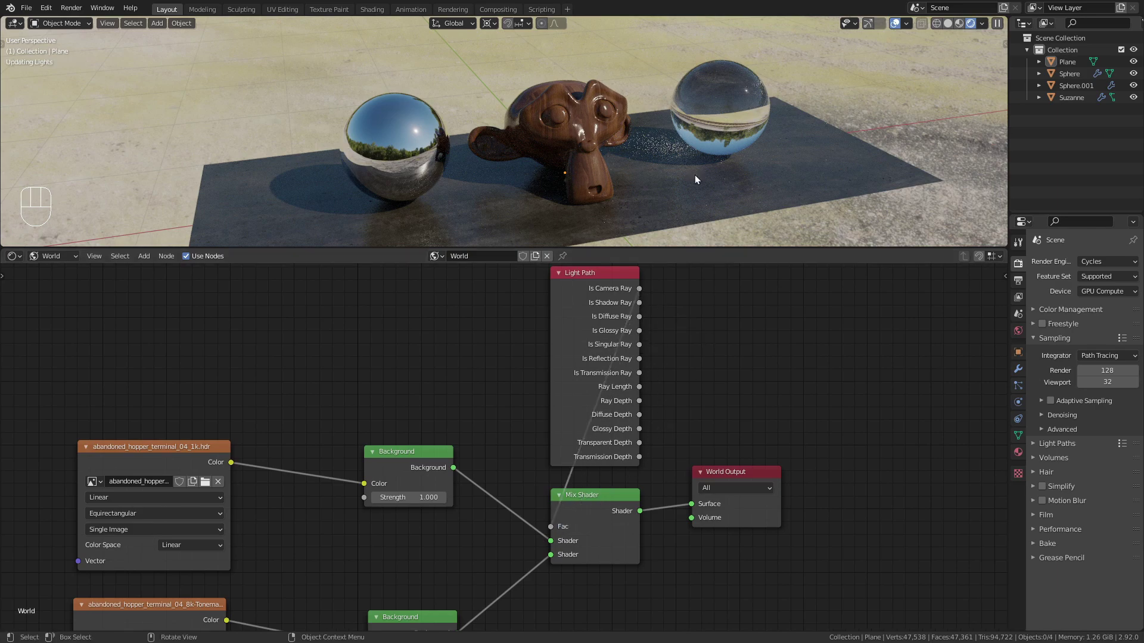
scroll(696, 173, down, 3)
middle_drag(695, 178, 666, 138)
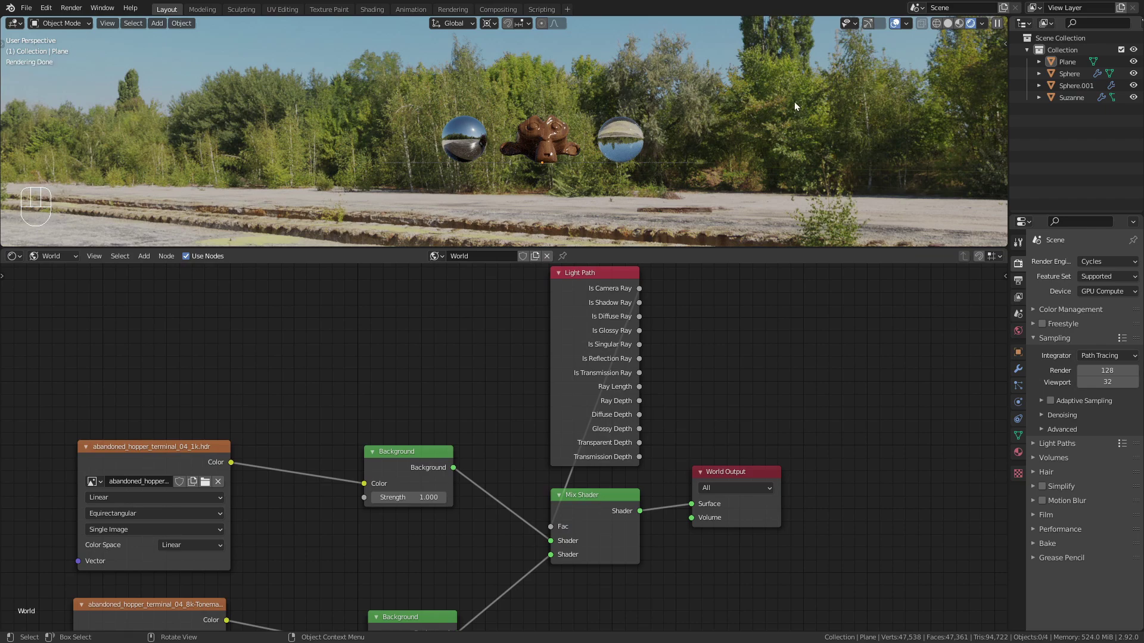
Orbit and zoom the viewport to inspect the lighting on Suzanne and the plane.
middle_drag(618, 128, 554, 161)
scroll(562, 197, up, 2)
scroll(560, 171, up, 5)
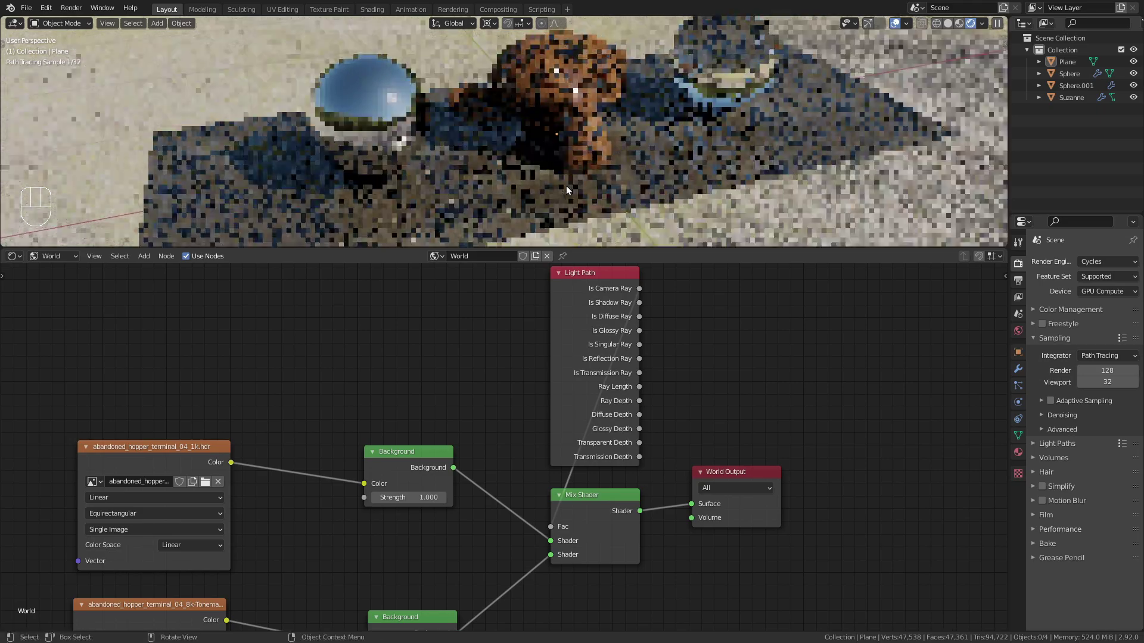
middle_drag(666, 155, 591, 151)
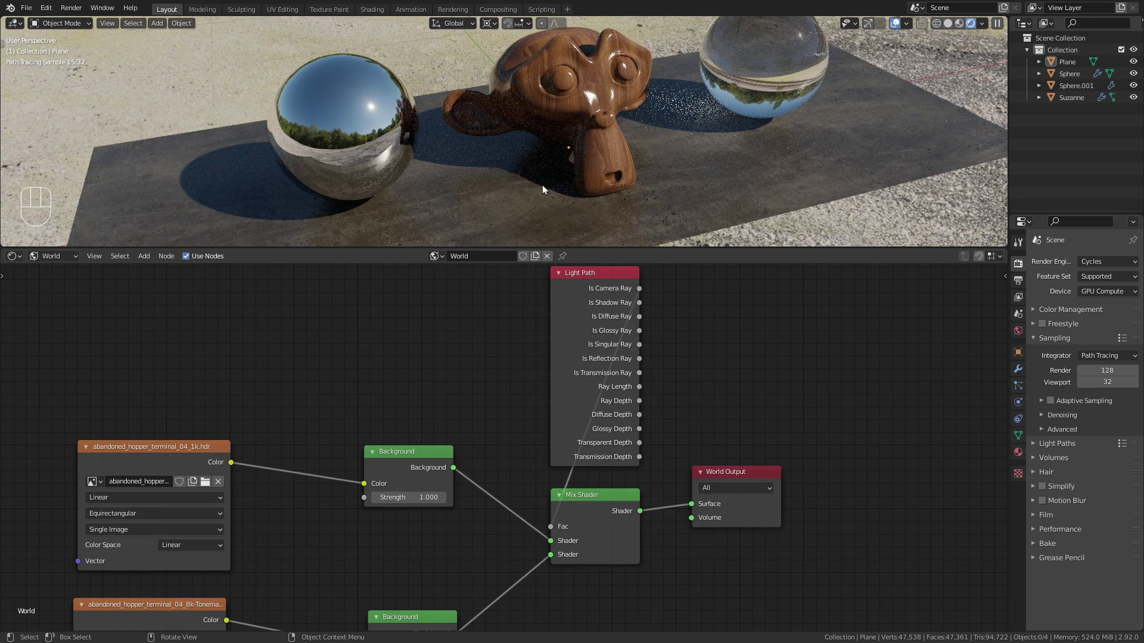
scroll(665, 154, down, 3)
scroll(625, 402, down, 2)
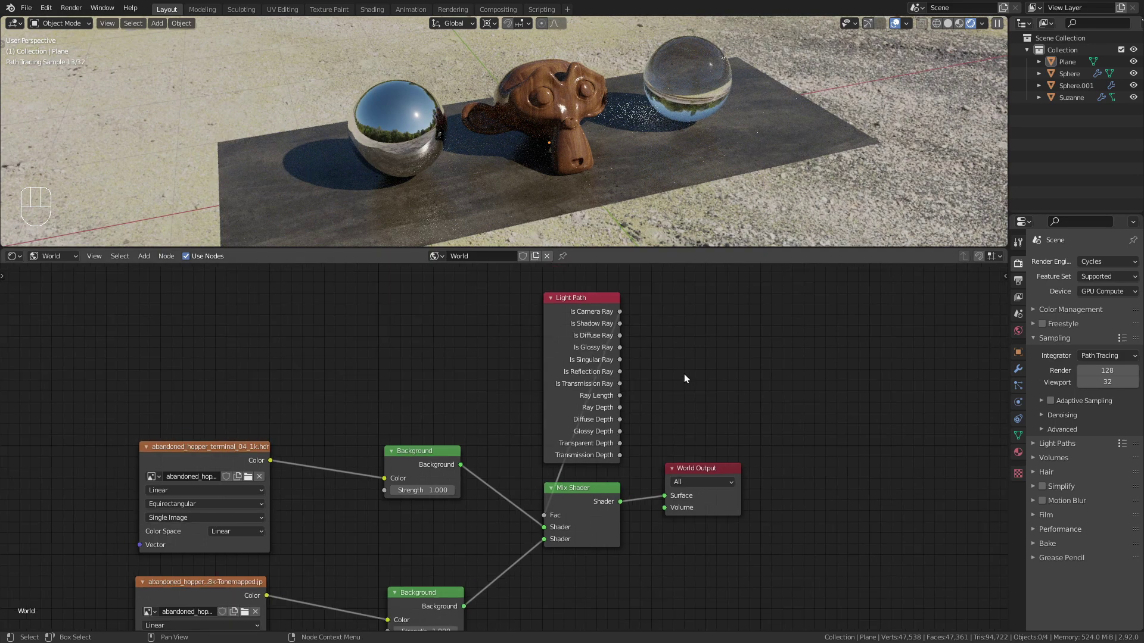
Maximise the node editor, frame all nodes, and move the Light Path node left.
key(ctrl+alt+space)
ctrl+middle_drag(689, 351, 850, 222)
key(Home)
drag(754, 203, 552, 187)
Maximise the 3D viewport full screen with Ctrl+Alt+Space to view the render.
key(ctrl+alt+space)
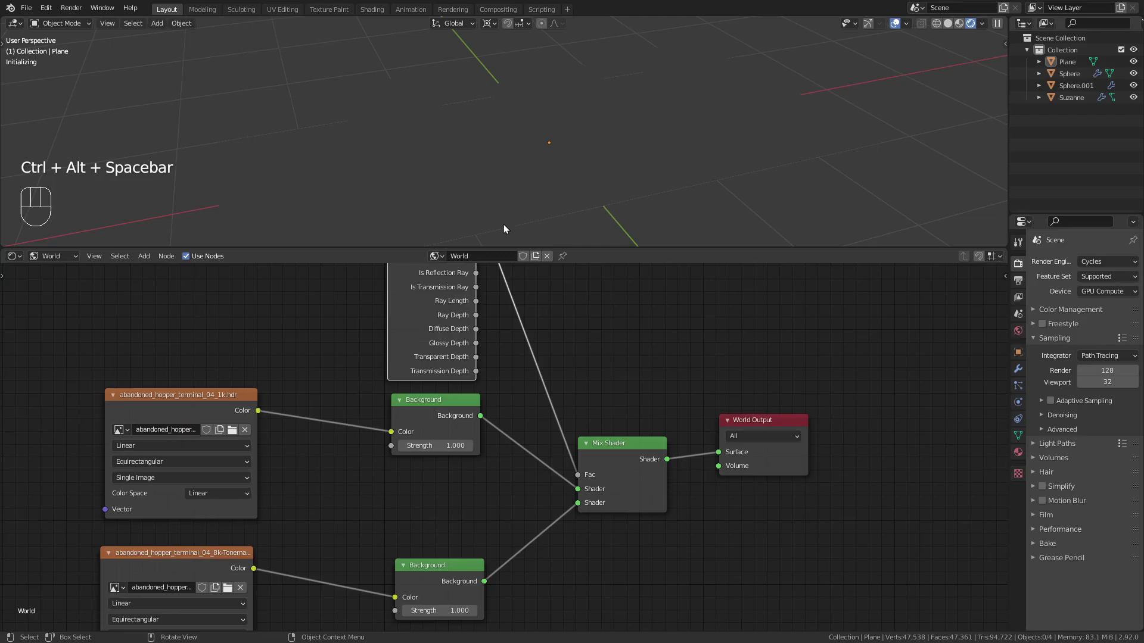